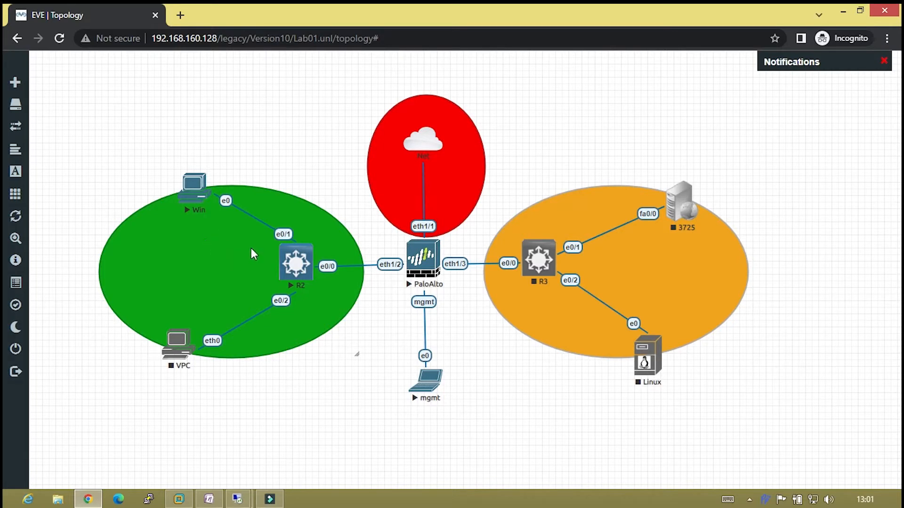
Bring up the screen annotation toolbar over the EVE-NG Lab01 topology.
click(763, 500)
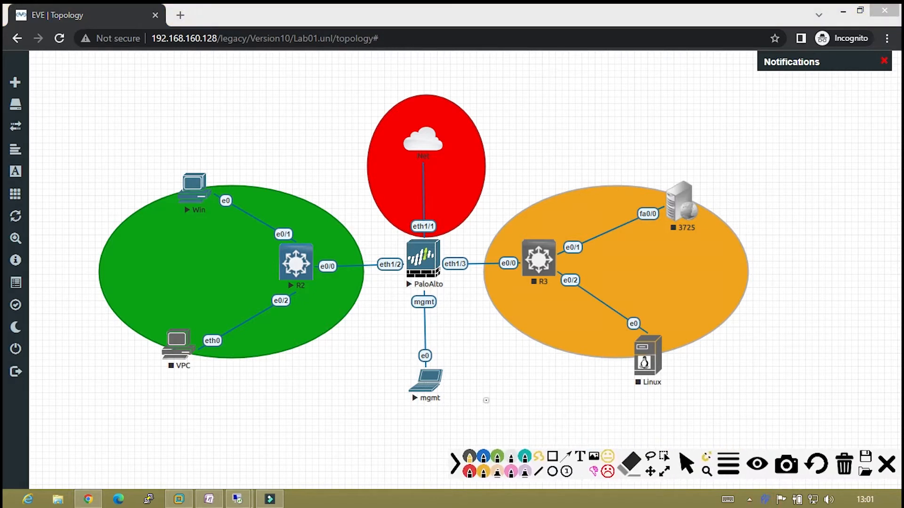
In blue ink, circle the Win and PaloAlto nodes and draw an arrow between them.
click(483, 455)
mouse_move(210, 161)
mouse_down()
mouse_move(181, 162)
mouse_move(174, 226)
mouse_move(225, 174)
mouse_move(205, 156)
mouse_up()
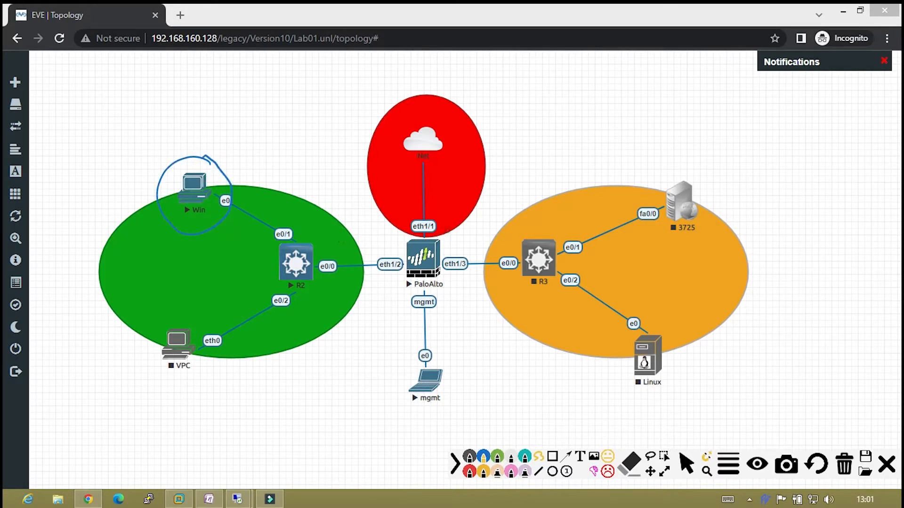
mouse_move(440, 232)
mouse_down()
mouse_move(389, 230)
mouse_move(438, 298)
mouse_move(429, 228)
mouse_up()
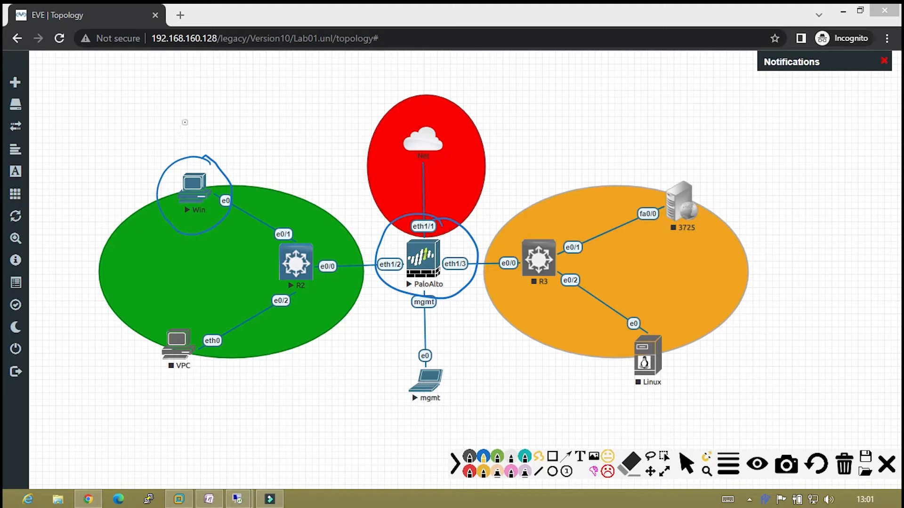
mouse_move(196, 115)
mouse_down()
mouse_move(228, 118)
mouse_move(231, 128)
mouse_up()
mouse_move(229, 165)
mouse_down()
mouse_move(323, 182)
mouse_move(375, 231)
mouse_move(351, 234)
mouse_up()
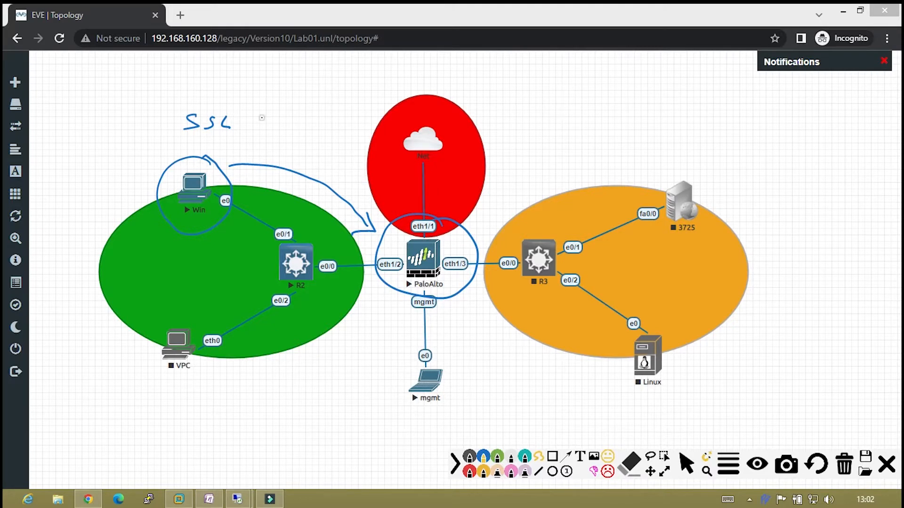
Handwrite 'HTTPs' next to SSL and underline it.
mouse_move(263, 103)
mouse_down()
mouse_move(262, 121)
mouse_move(277, 114)
mouse_up()
mouse_move(277, 101)
mouse_down()
mouse_move(277, 121)
mouse_move(298, 99)
mouse_up()
mouse_move(290, 100)
mouse_down()
mouse_move(290, 120)
mouse_move(319, 99)
mouse_up()
mouse_move(310, 100)
mouse_down()
mouse_move(311, 121)
mouse_move(322, 121)
mouse_up()
drag(322, 102, 339, 120)
drag(257, 140, 325, 136)
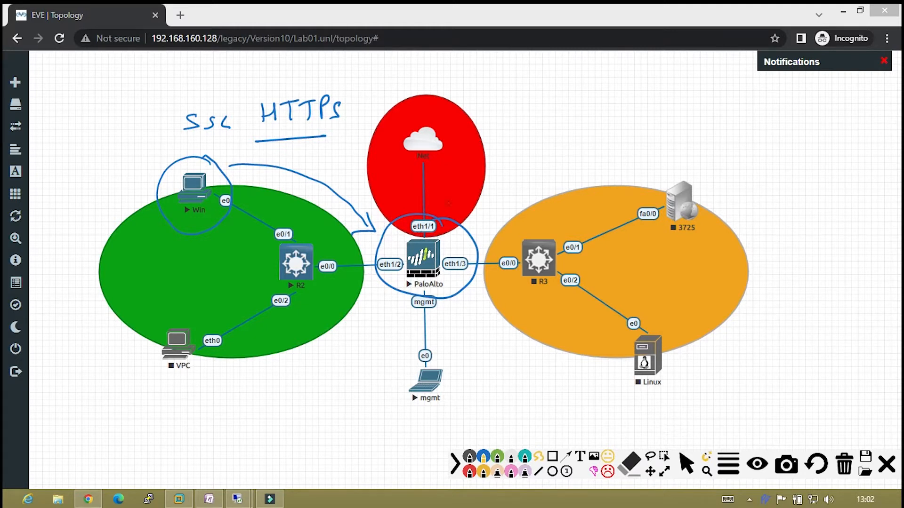
Draw an arrow outward from the firewall and start writing 'intercept' beside it.
mouse_move(440, 208)
mouse_down()
mouse_move(512, 181)
mouse_move(499, 196)
mouse_up()
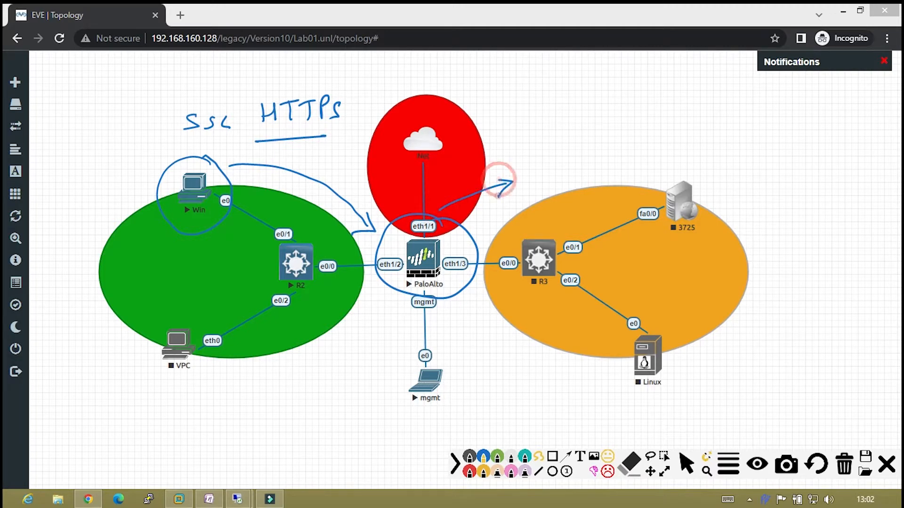
mouse_move(523, 159)
mouse_down()
mouse_move(523, 173)
mouse_move(562, 161)
mouse_move(544, 146)
mouse_move(555, 158)
mouse_move(618, 165)
mouse_move(626, 175)
mouse_move(638, 158)
mouse_up()
click(523, 149)
Finish 'intercept' and handwrite 'Decrypt' above it.
drag(544, 176, 587, 173)
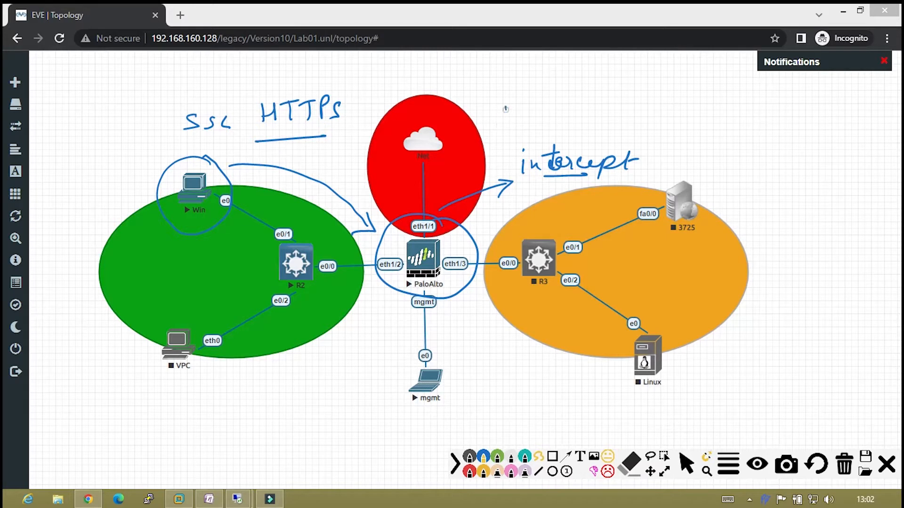
mouse_move(505, 105)
mouse_down()
mouse_move(504, 125)
mouse_move(533, 116)
mouse_move(541, 123)
mouse_up()
mouse_move(541, 119)
mouse_down()
mouse_move(571, 117)
mouse_move(575, 149)
mouse_up()
mouse_move(594, 120)
mouse_down()
mouse_move(614, 105)
mouse_move(611, 127)
mouse_up()
drag(606, 114, 626, 112)
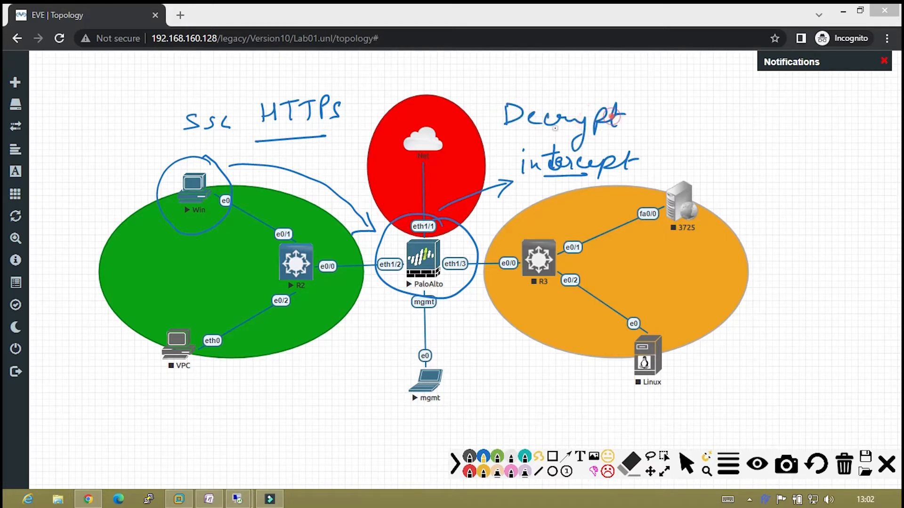
Arrow from Decrypt to a circled 'Payload', then arrow onward toward 'data'.
mouse_move(520, 138)
mouse_down()
mouse_move(668, 139)
mouse_move(650, 149)
mouse_up()
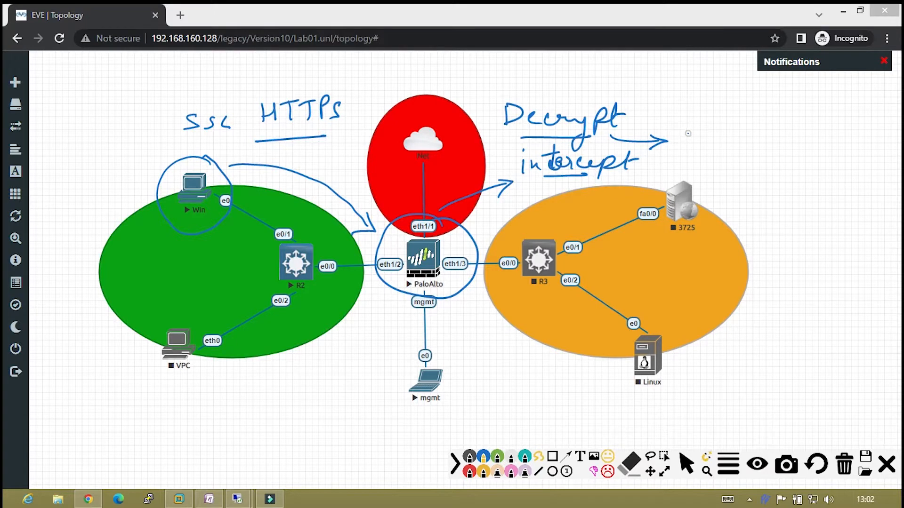
mouse_move(686, 122)
mouse_down()
mouse_move(688, 146)
mouse_move(695, 133)
mouse_move(711, 138)
mouse_move(705, 167)
mouse_move(730, 141)
mouse_move(784, 121)
mouse_up()
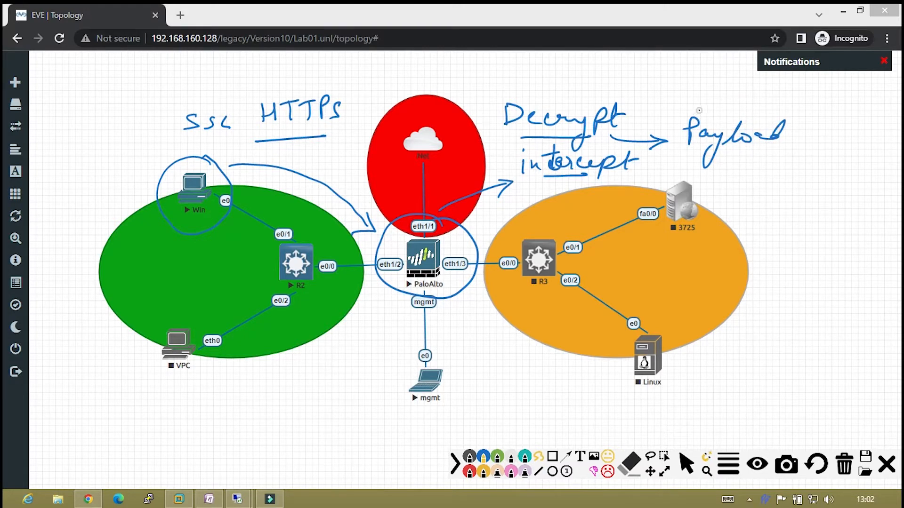
mouse_move(699, 110)
mouse_down()
mouse_move(666, 141)
mouse_move(781, 165)
mouse_move(692, 106)
mouse_up()
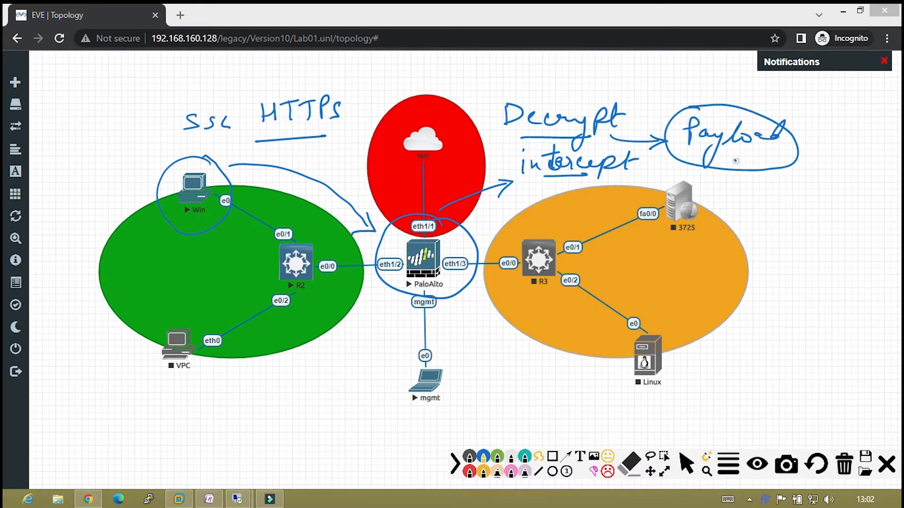
mouse_move(736, 161)
mouse_down()
mouse_move(793, 203)
mouse_move(845, 186)
mouse_up()
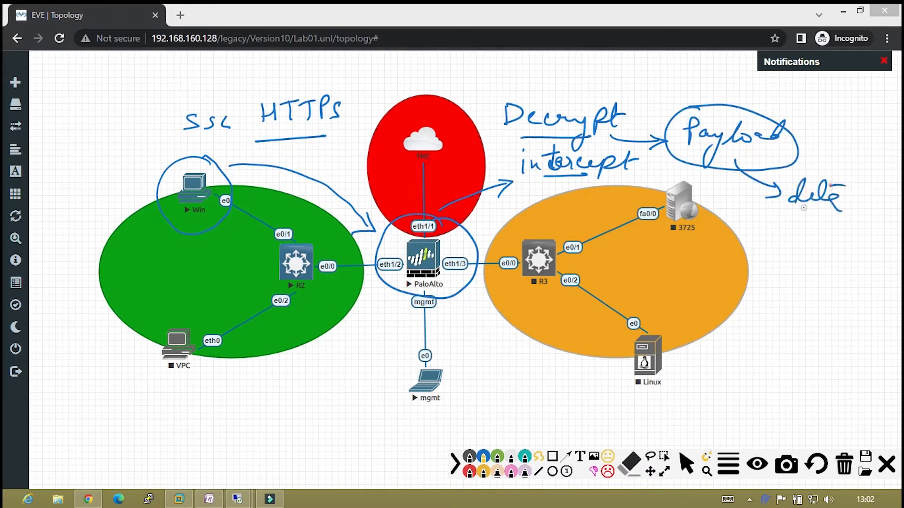
drag(798, 213, 816, 223)
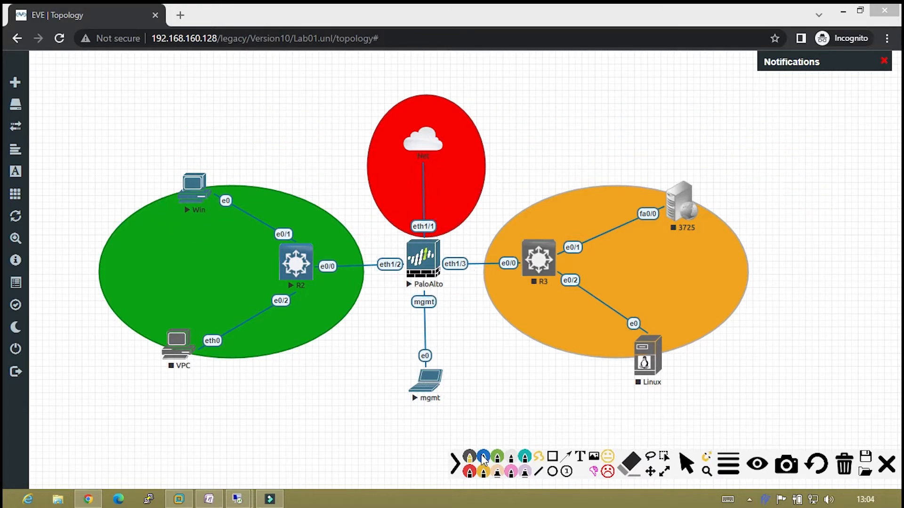
Clear the old notes and handwrite 'financial' with a bold arrow toward 'banking'.
click(481, 454)
mouse_move(96, 90)
mouse_down()
mouse_move(177, 91)
mouse_move(171, 123)
mouse_move(185, 134)
mouse_move(244, 118)
mouse_move(237, 135)
mouse_up()
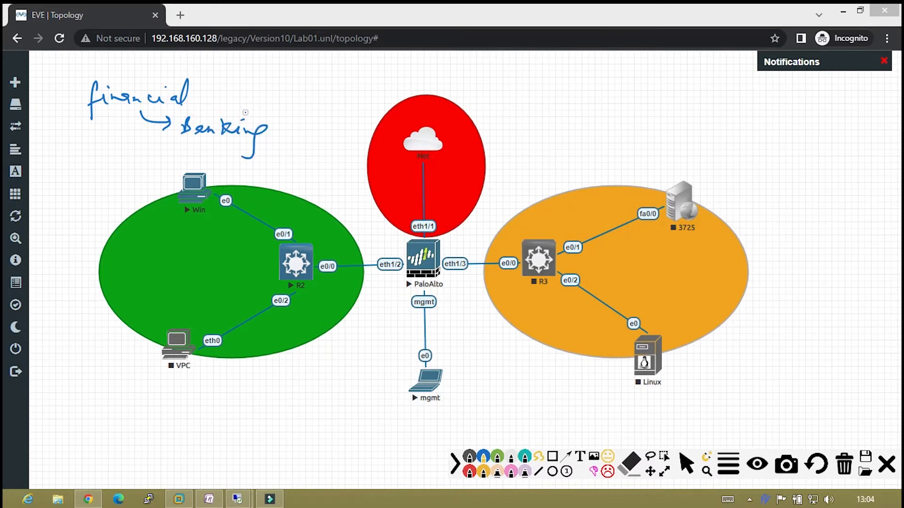
drag(236, 110, 272, 105)
mouse_move(276, 101)
mouse_down()
mouse_move(265, 113)
mouse_move(282, 96)
mouse_up()
drag(261, 95, 281, 99)
drag(238, 112, 278, 98)
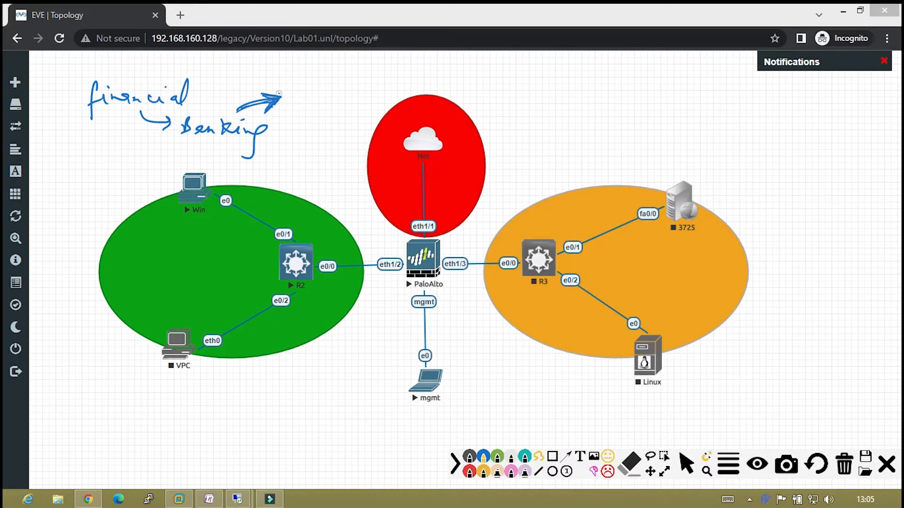
click(290, 86)
Circle the Win host, undo it with Ctrl+Z, then erase all handwritten notes.
mouse_move(203, 165)
mouse_down()
mouse_move(188, 161)
mouse_move(177, 215)
mouse_move(211, 162)
mouse_move(195, 165)
mouse_up()
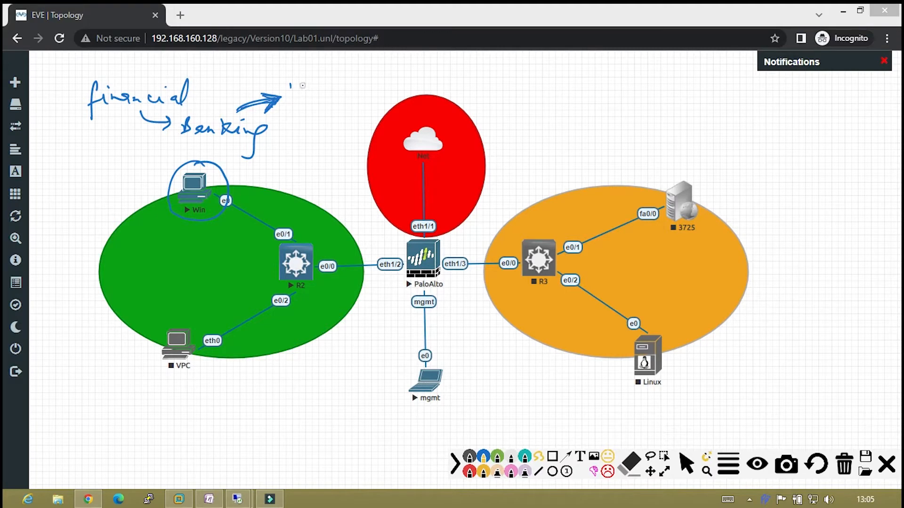
key(ctrl)
key(ctrl+z)
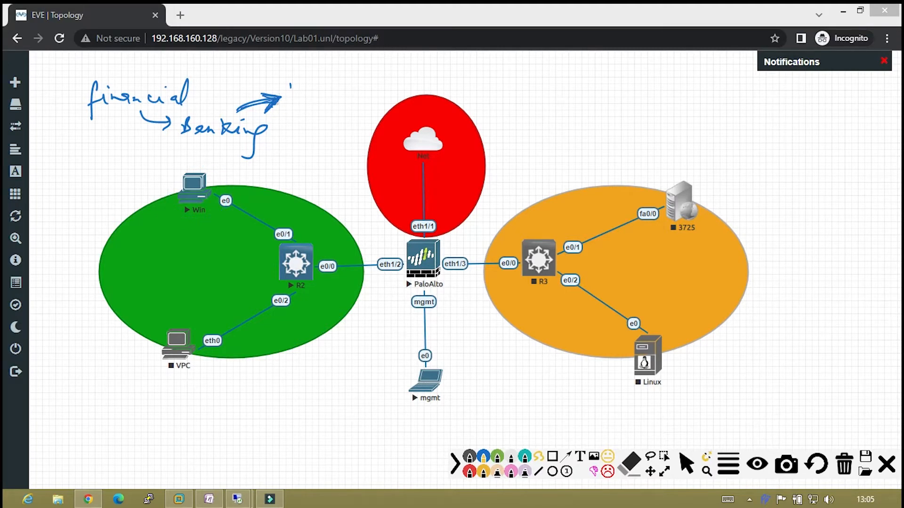
key(ctrl+z)
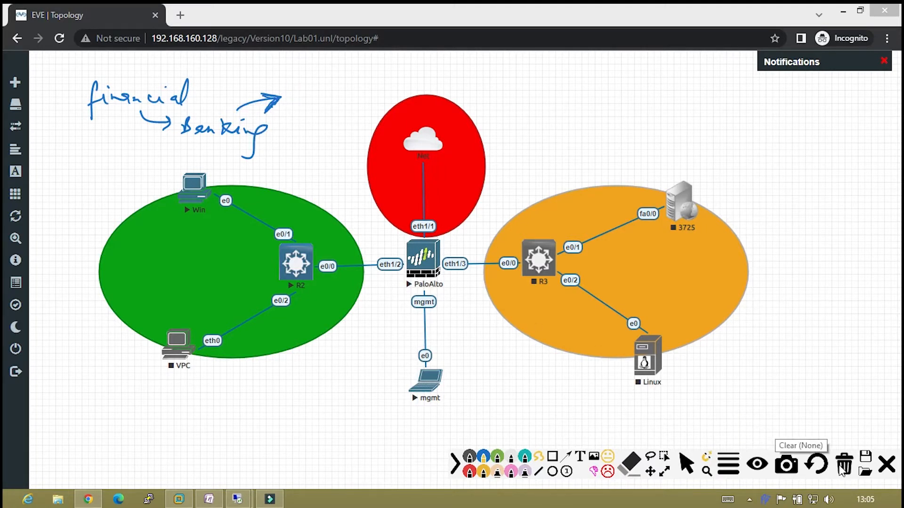
click(844, 463)
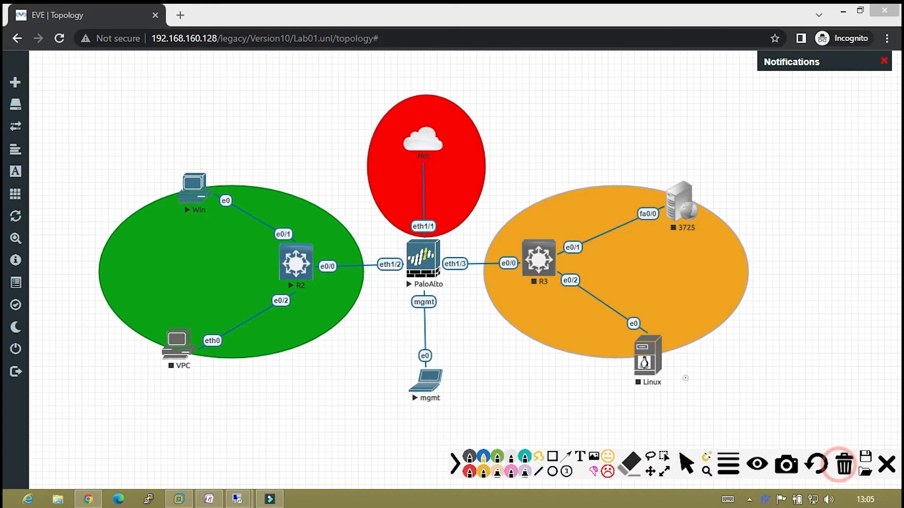
click(122, 89)
drag(84, 97, 322, 86)
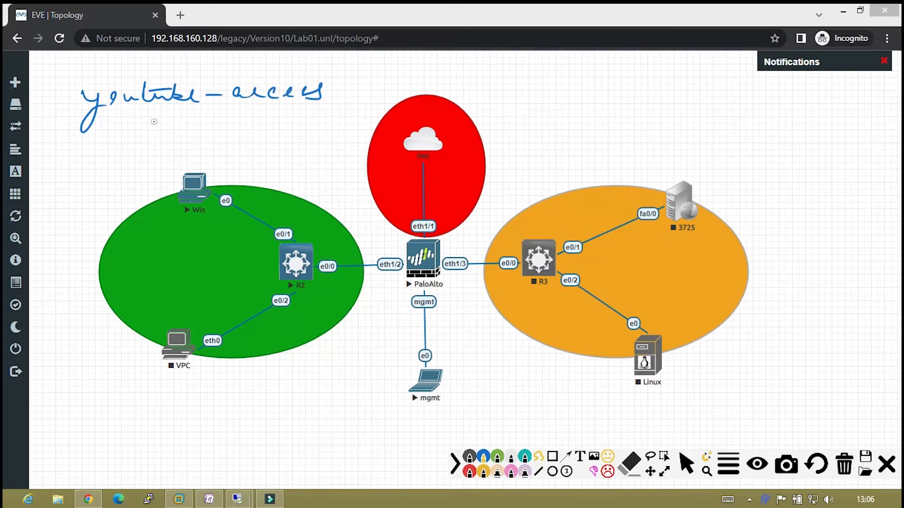
click(112, 97)
drag(146, 112, 184, 127)
drag(172, 124, 187, 127)
click(845, 466)
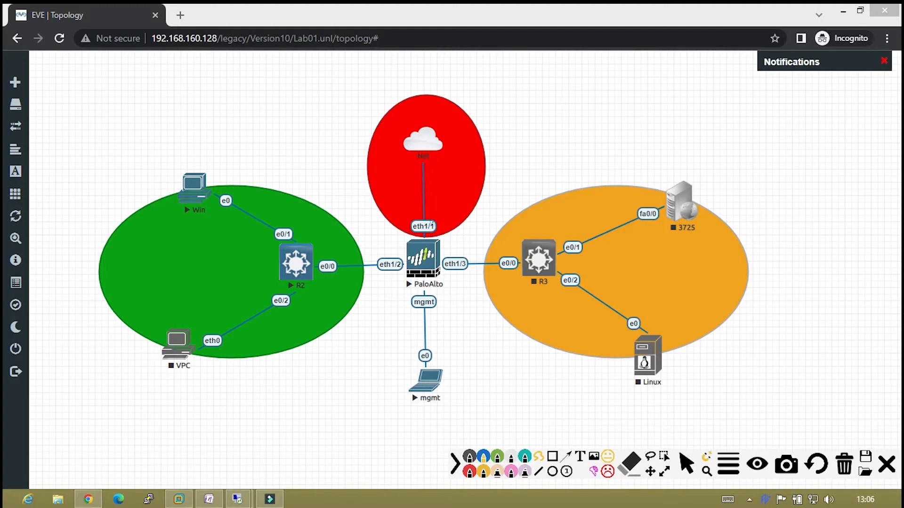
Draw an arrow from eth1/1 toward R3's area and label it 'mitm proxy'.
mouse_move(478, 206)
mouse_down()
mouse_move(499, 195)
mouse_move(485, 212)
mouse_move(519, 178)
mouse_move(531, 182)
mouse_up()
mouse_move(533, 172)
mouse_down()
mouse_move(534, 185)
mouse_move(537, 165)
mouse_move(542, 182)
mouse_move(568, 176)
mouse_up()
mouse_move(533, 168)
mouse_down()
mouse_move(553, 166)
mouse_move(484, 183)
mouse_move(594, 169)
mouse_move(558, 150)
mouse_up()
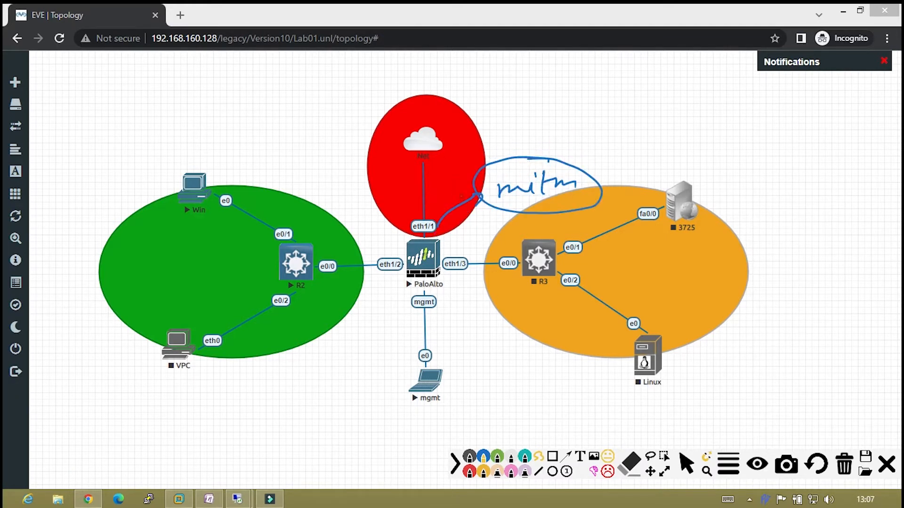
drag(455, 193, 479, 196)
drag(467, 214, 480, 198)
mouse_move(511, 106)
mouse_down()
mouse_move(508, 138)
mouse_move(518, 123)
mouse_up()
mouse_move(520, 124)
mouse_down()
mouse_move(541, 118)
mouse_move(591, 132)
mouse_move(565, 167)
mouse_up()
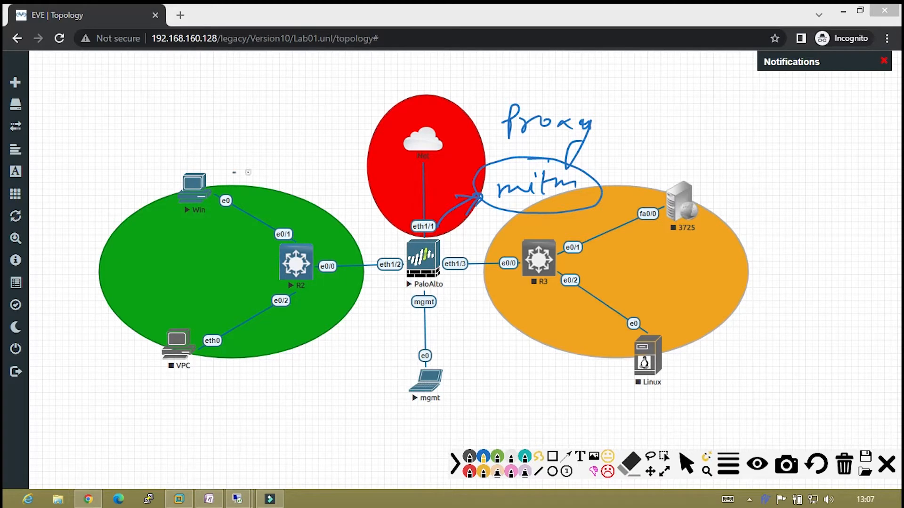
Draw arrows Win→eth1/1 and firewall↔3725, and write 'Trust CA' below R3.
drag(234, 173, 401, 230)
drag(376, 240, 399, 232)
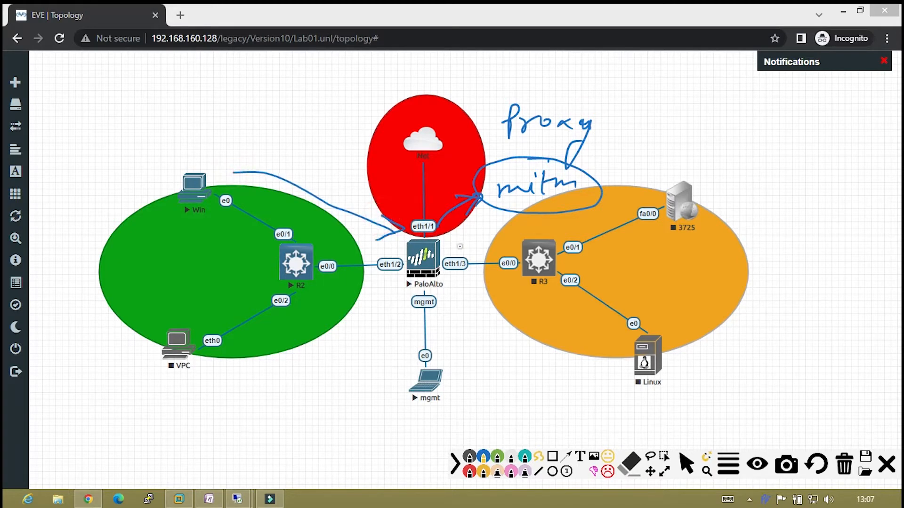
drag(469, 239, 638, 206)
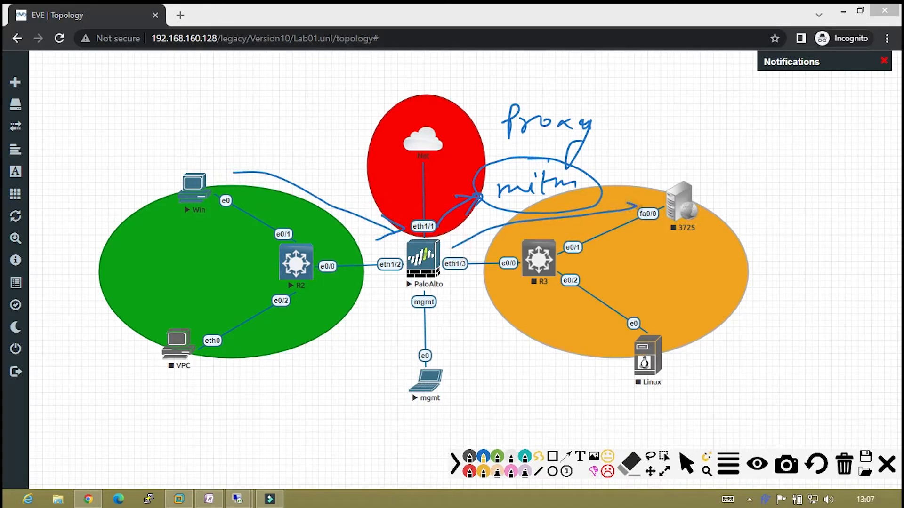
mouse_move(652, 238)
mouse_down()
mouse_move(609, 264)
mouse_move(513, 284)
mouse_move(482, 278)
mouse_move(486, 289)
mouse_up()
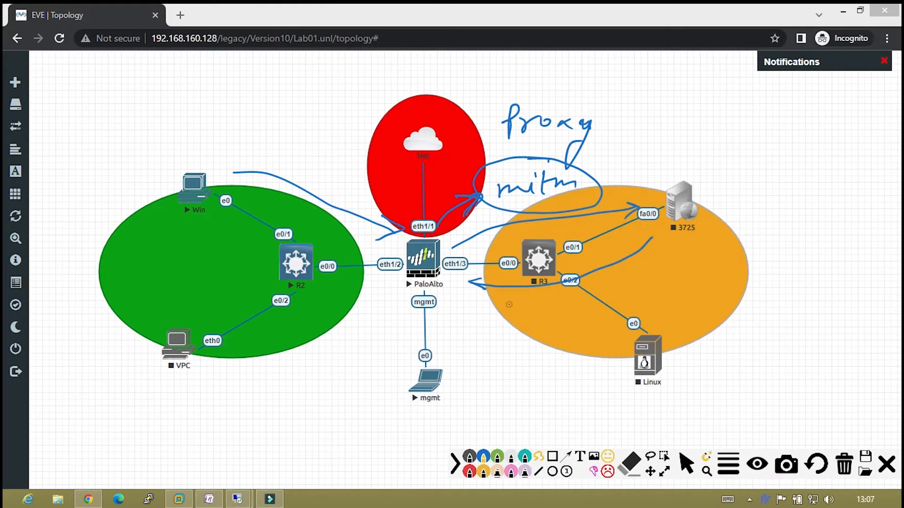
drag(509, 305, 564, 314)
drag(556, 305, 570, 299)
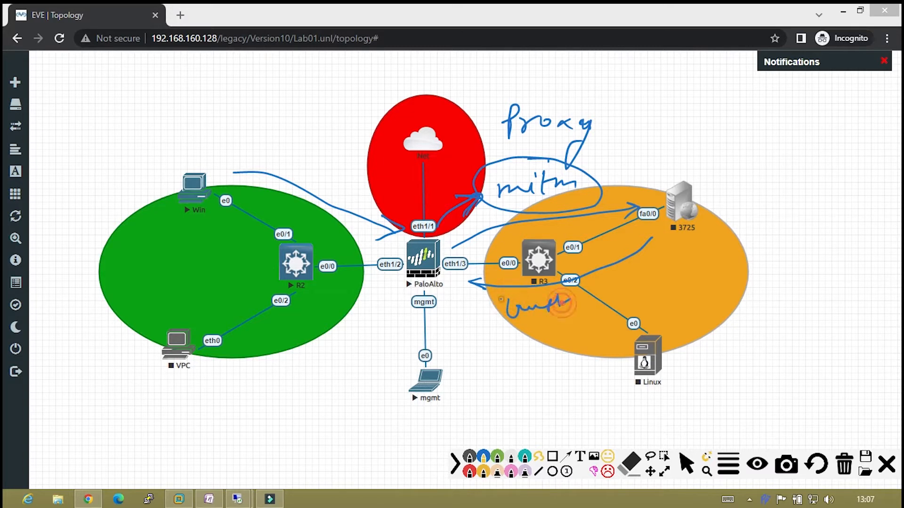
drag(499, 299, 521, 295)
mouse_move(531, 324)
mouse_down()
mouse_move(523, 336)
mouse_move(550, 336)
mouse_up()
Circle the PaloAlto node, write 'CA trust', and bracket the signed proxy back to Win.
mouse_move(432, 223)
mouse_down()
mouse_move(389, 264)
mouse_move(459, 242)
mouse_move(414, 225)
mouse_up()
mouse_move(360, 100)
mouse_down()
mouse_move(354, 123)
mouse_move(382, 96)
mouse_move(458, 98)
mouse_move(419, 92)
mouse_up()
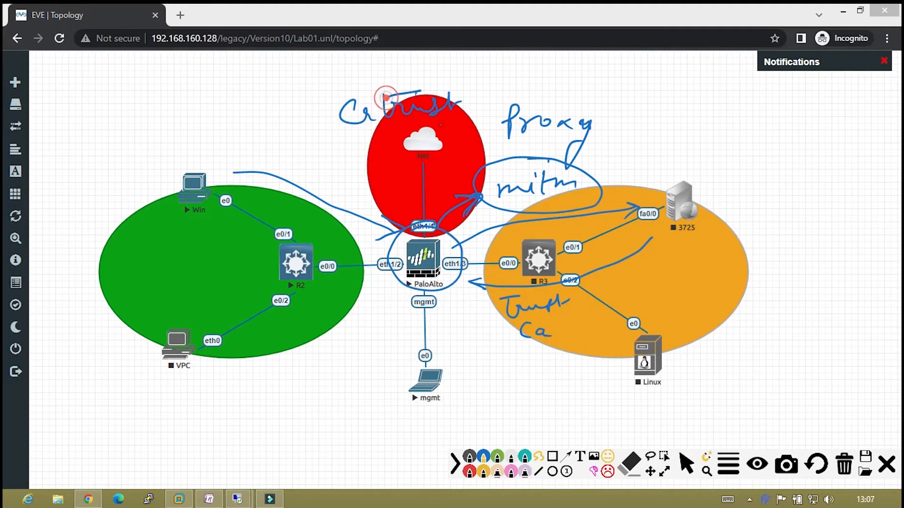
mouse_move(476, 92)
mouse_down()
mouse_move(482, 115)
mouse_move(534, 89)
mouse_move(560, 97)
mouse_move(581, 75)
mouse_move(618, 86)
mouse_move(585, 124)
mouse_up()
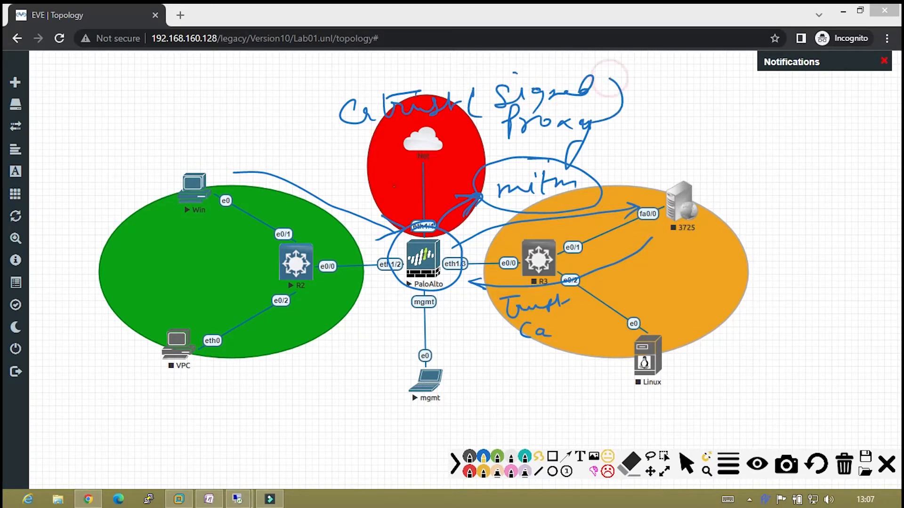
mouse_move(417, 219)
mouse_down()
mouse_move(292, 169)
mouse_move(223, 171)
mouse_move(230, 181)
mouse_up()
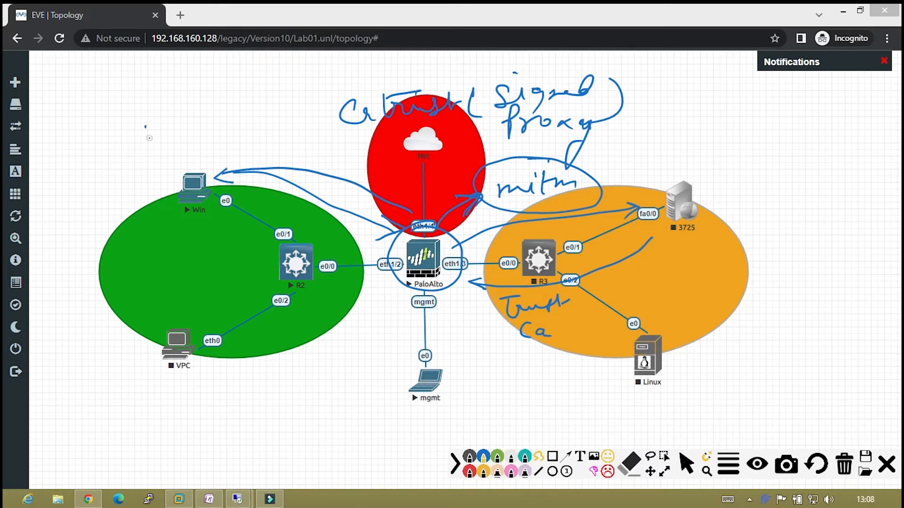
Handwrite 'Firewall' above the Win host and circle it.
mouse_move(146, 121)
mouse_down()
mouse_move(150, 143)
mouse_move(159, 115)
mouse_up()
mouse_move(146, 132)
mouse_down()
mouse_move(230, 117)
mouse_move(258, 87)
mouse_move(279, 108)
mouse_up()
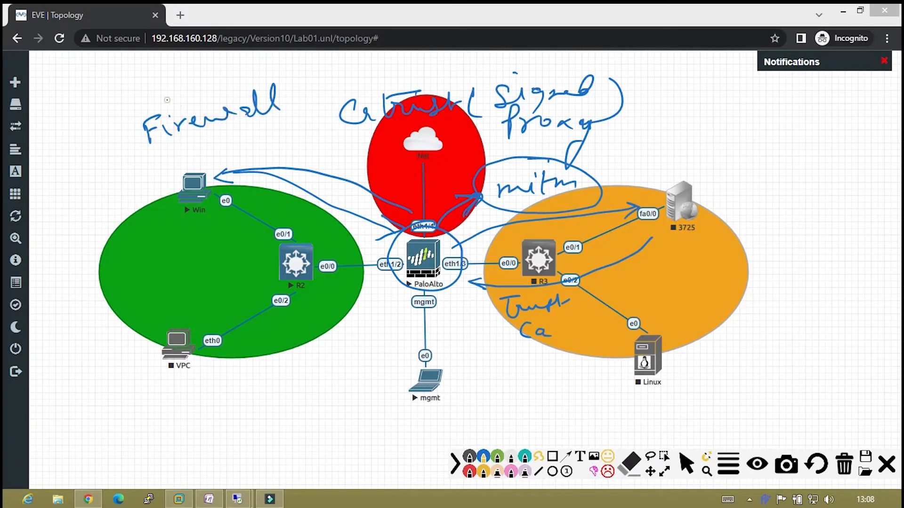
mouse_move(179, 88)
mouse_down()
mouse_move(202, 148)
mouse_move(143, 94)
mouse_up()
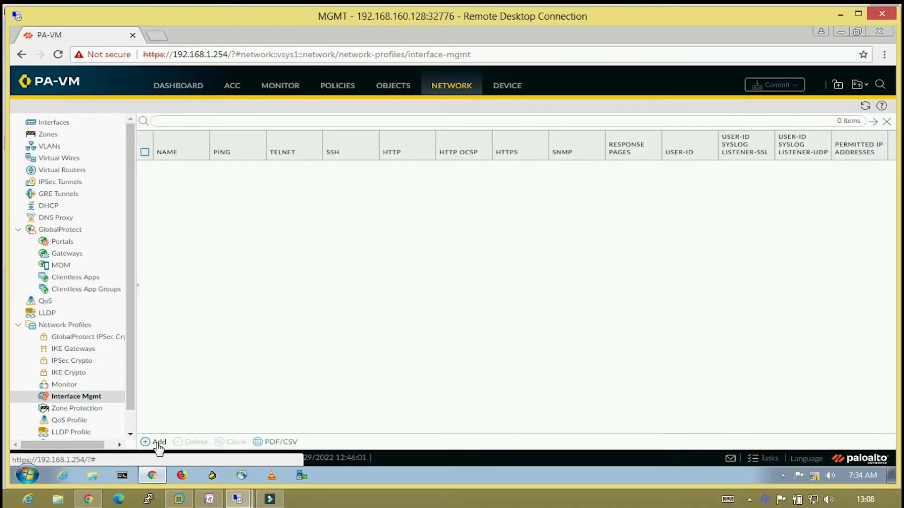
Add interface management profile 'Our mgmt profile' allowing HTTPS, SSH and Ping.
click(158, 442)
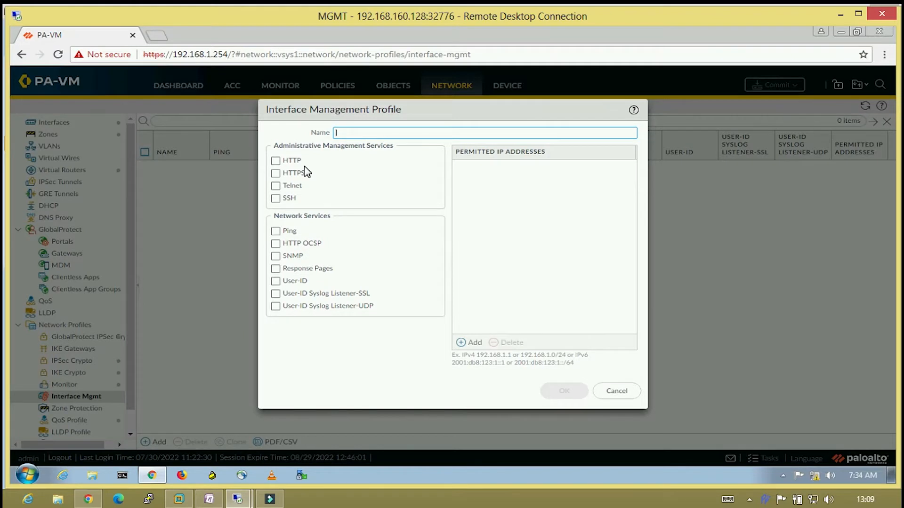
text(Our mgmt profile)
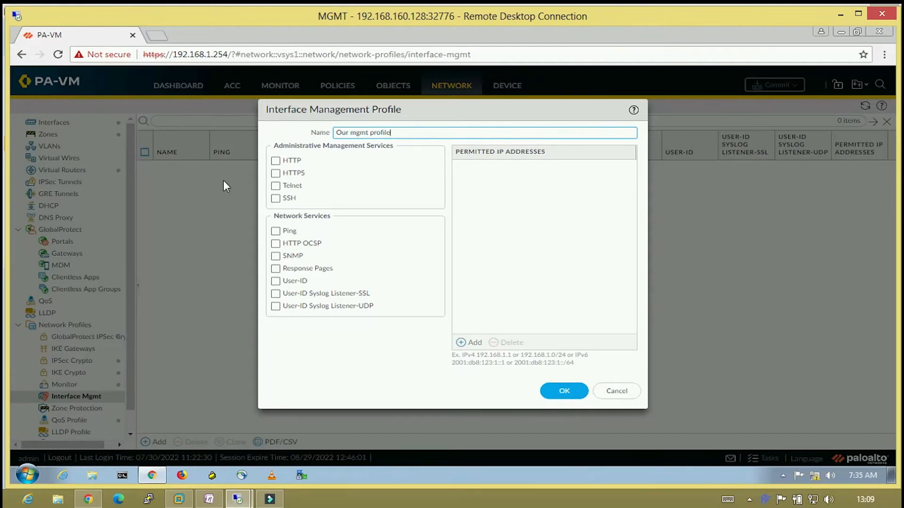
click(275, 173)
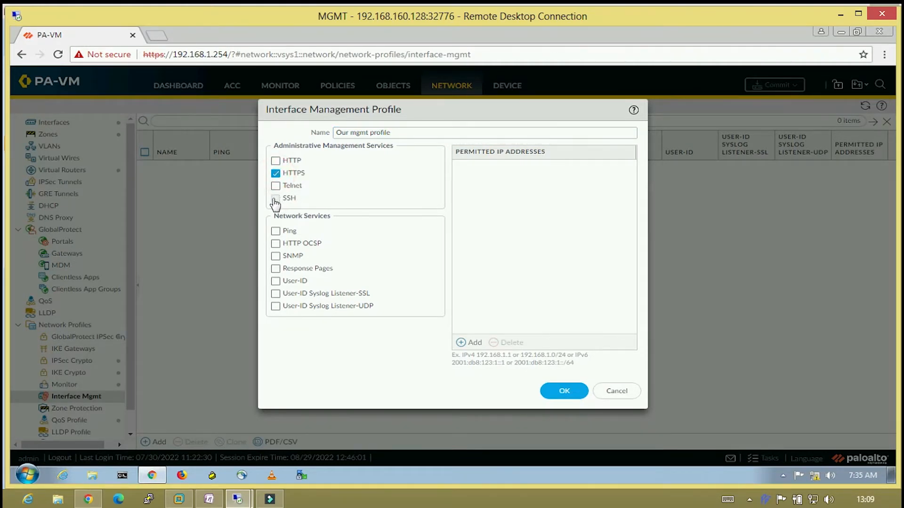
click(279, 200)
click(276, 230)
Save the profile, assign it as ethernet1/2's management profile, and bring OneNote forward.
click(563, 391)
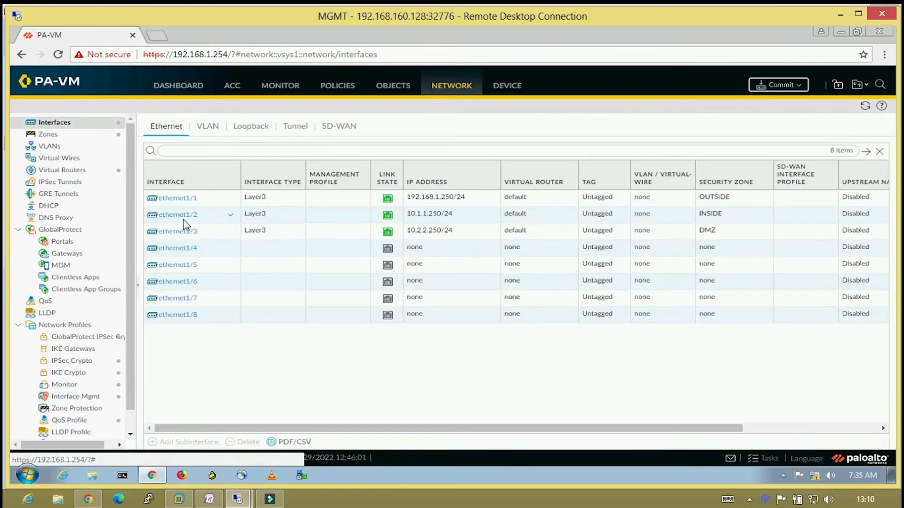
click(183, 217)
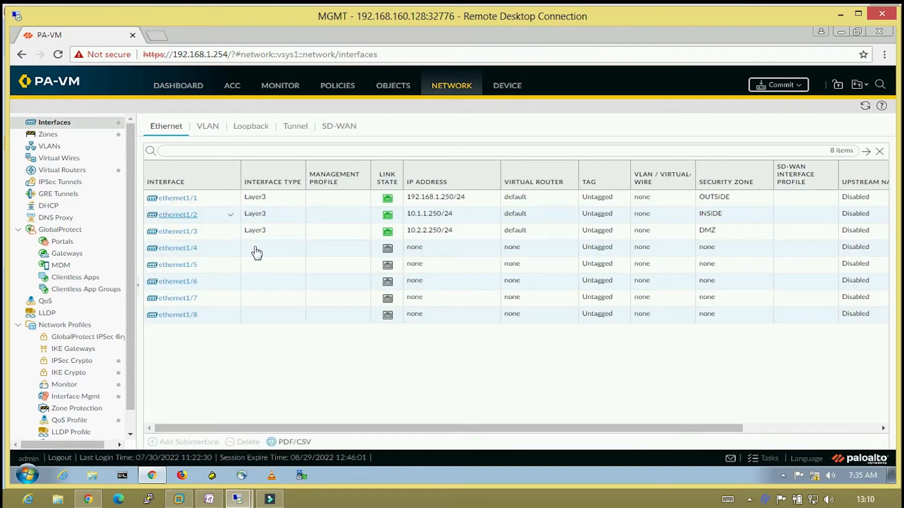
click(178, 211)
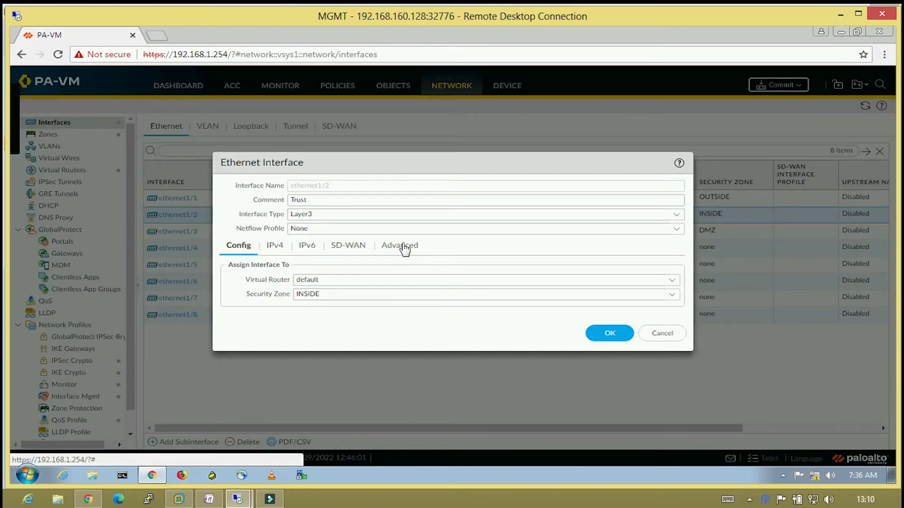
click(404, 246)
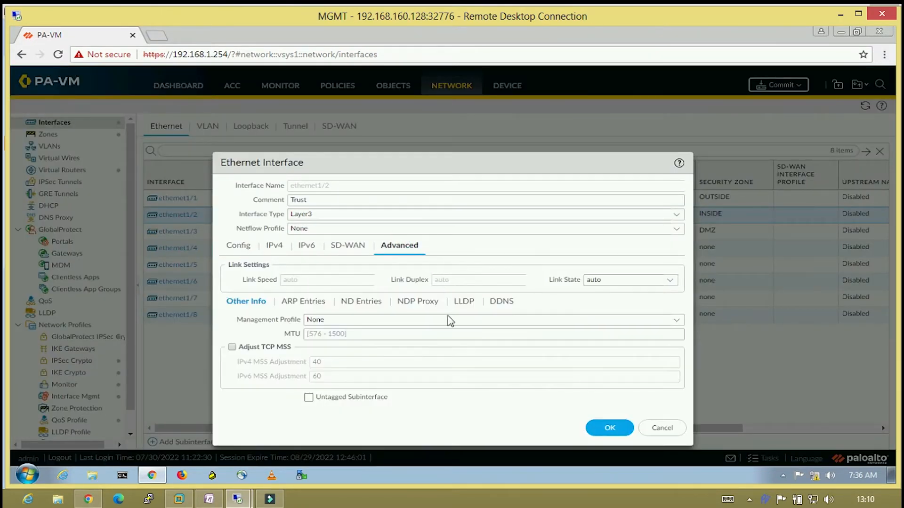
click(676, 320)
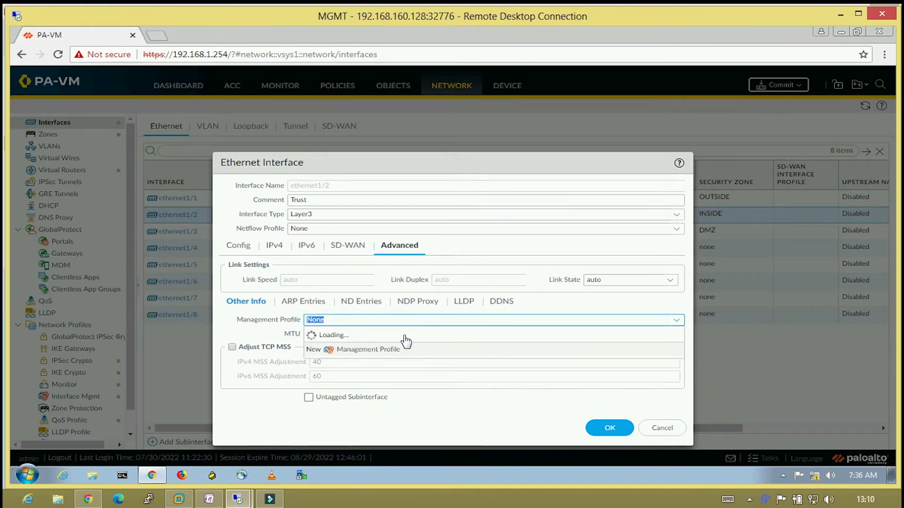
click(350, 345)
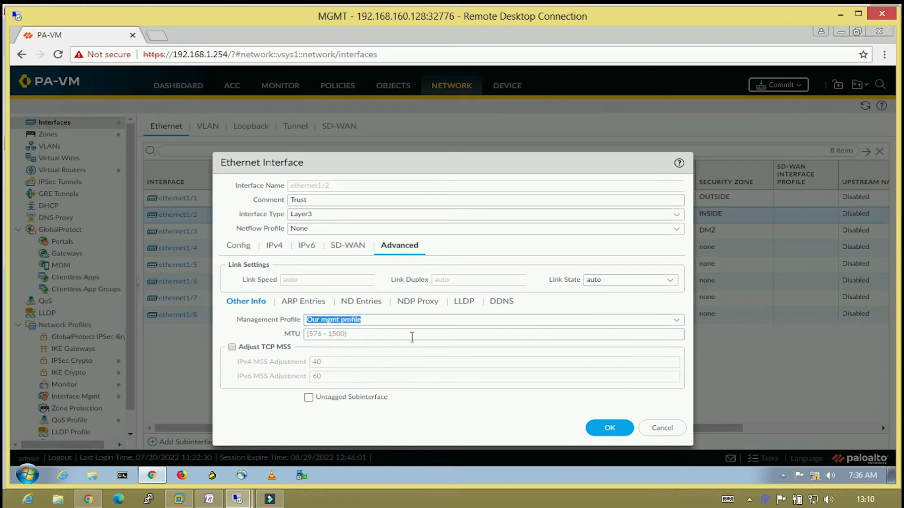
click(612, 427)
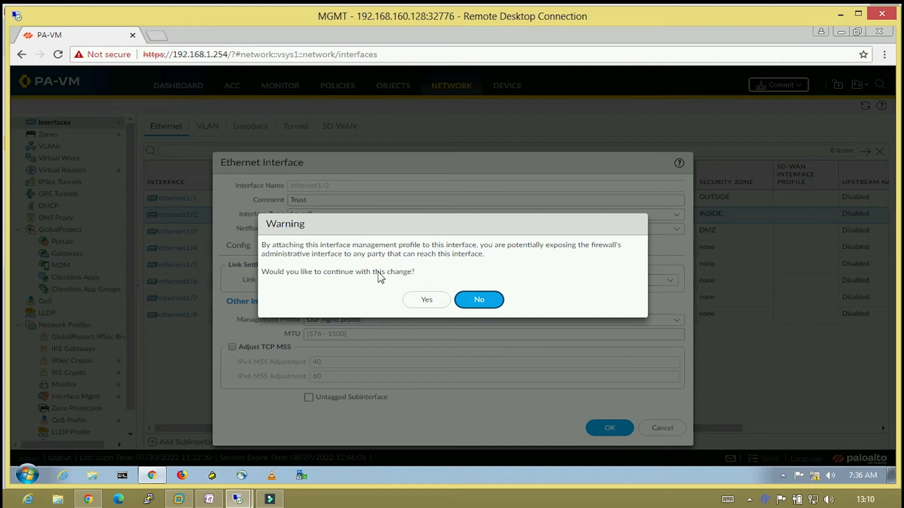
click(425, 299)
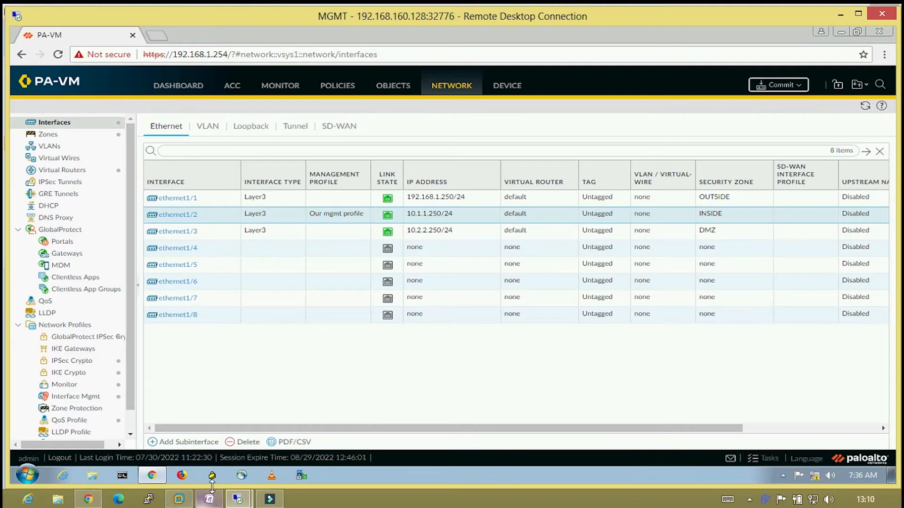
click(209, 500)
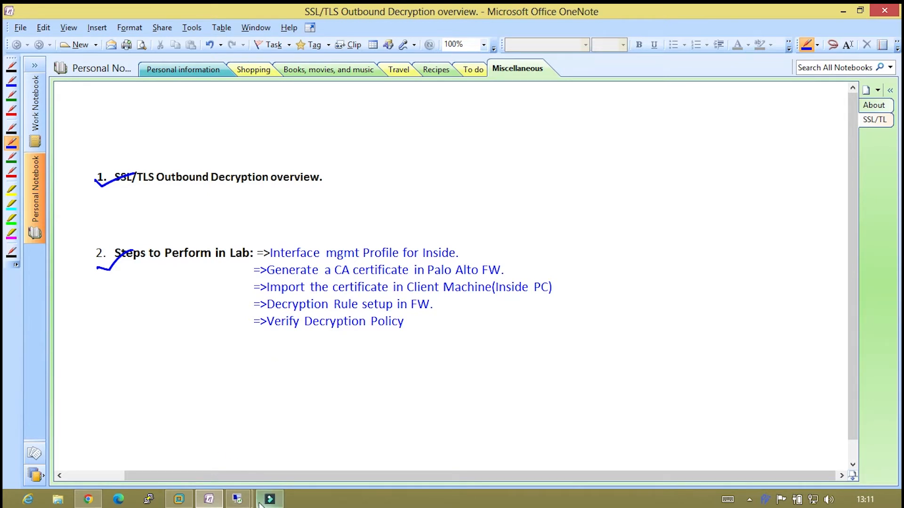
Go from the OneNote lab steps back to the firewall's MGMT remote session.
mouse_move(238, 499)
click(195, 462)
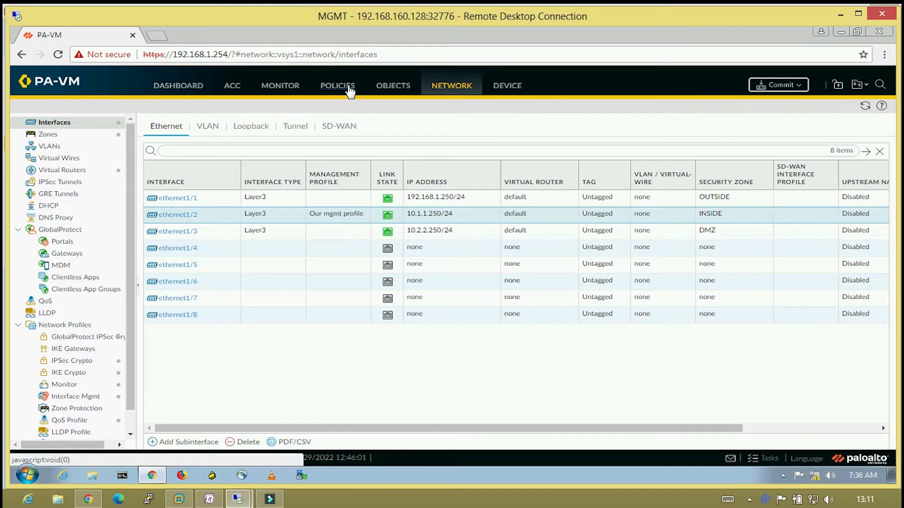
Start a CA certificate named 'SSL Outbound Cert' with common name PA-Cert-FW-CA.
click(506, 86)
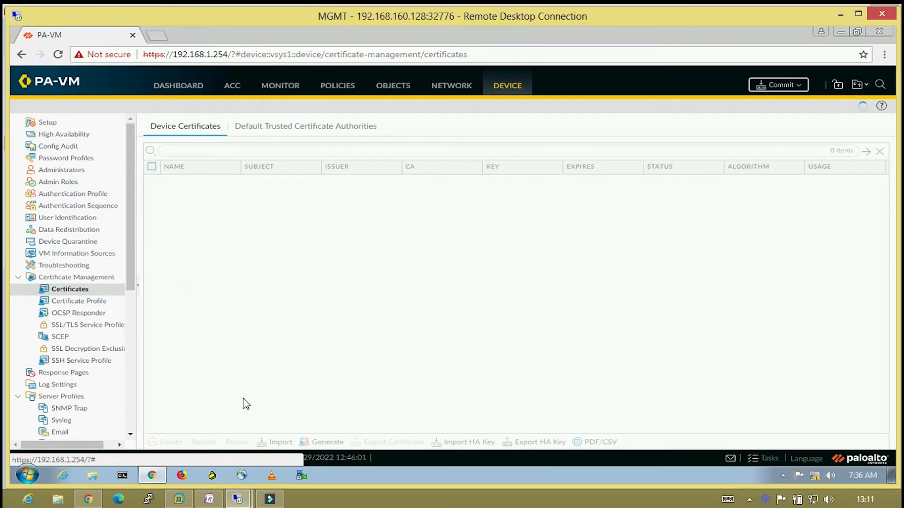
click(317, 442)
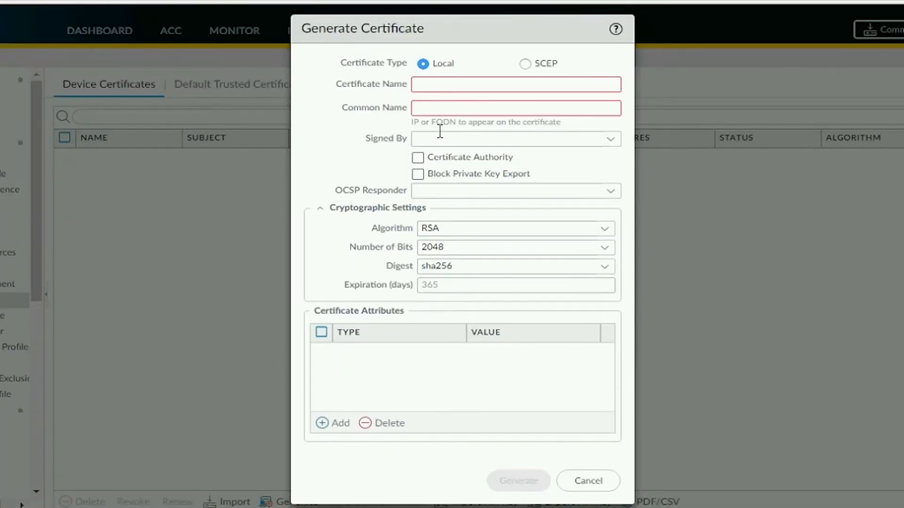
click(456, 84)
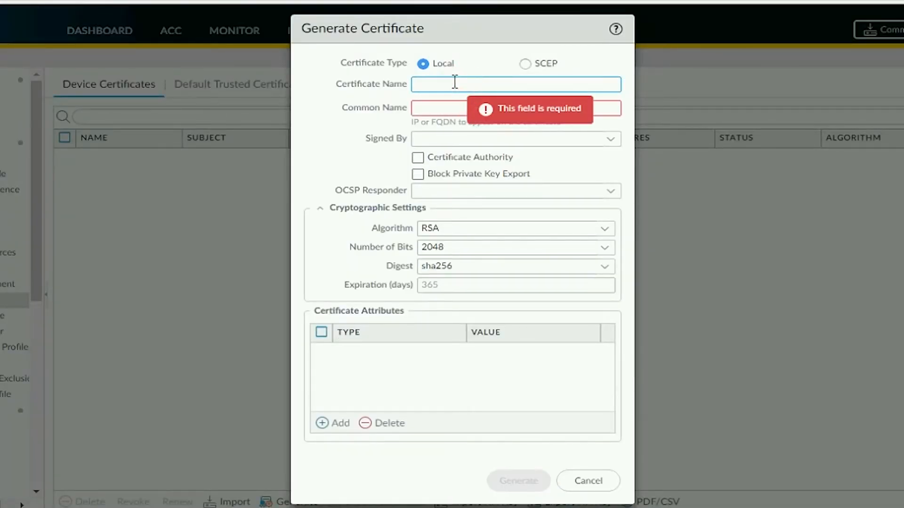
text(SSL Outbound Cert)
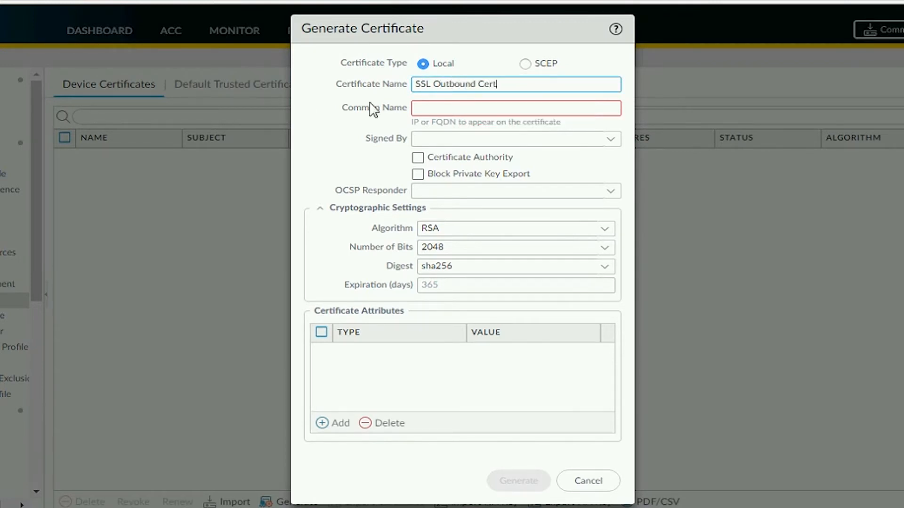
click(445, 107)
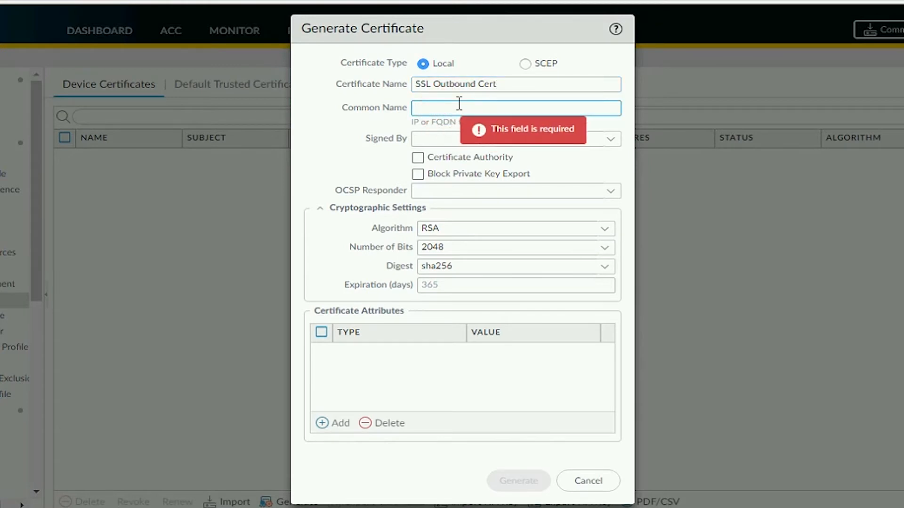
text(PA-Cert-)
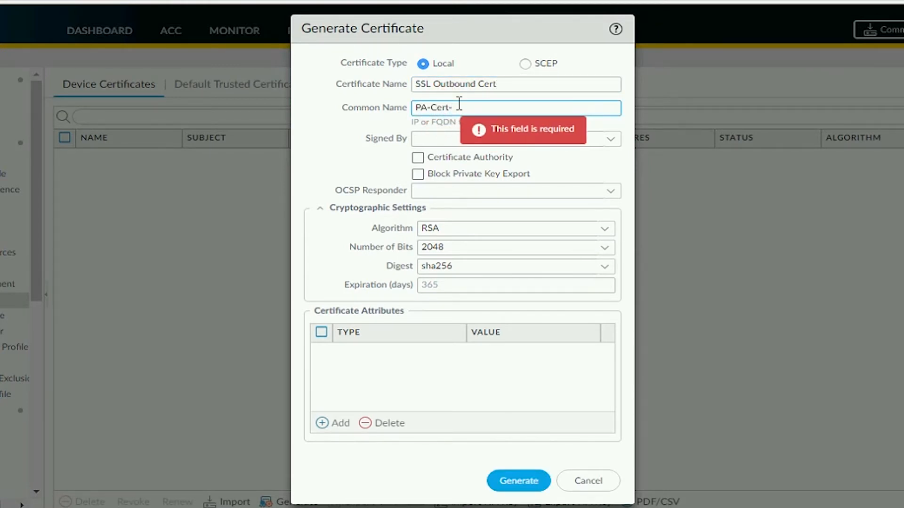
text(FW-CA)
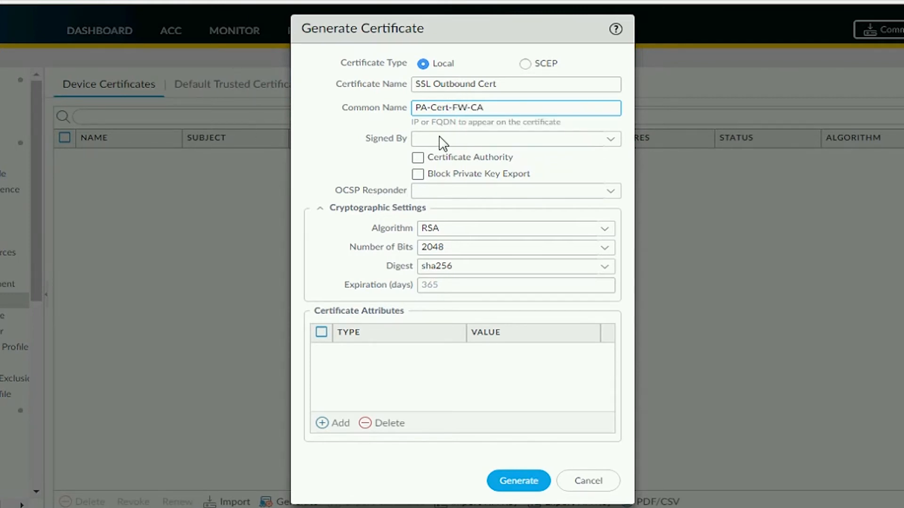
click(419, 160)
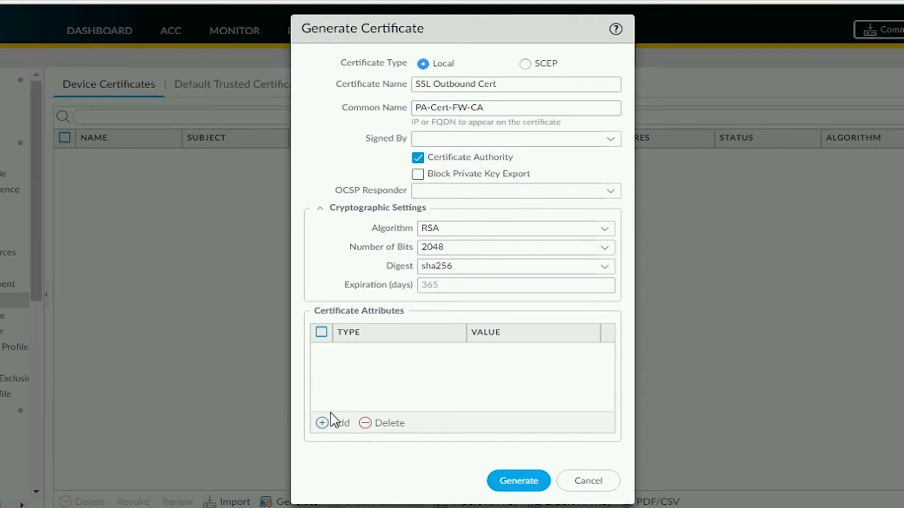
Add Country IN and State Karnataka attributes, then generate the certificate.
click(330, 425)
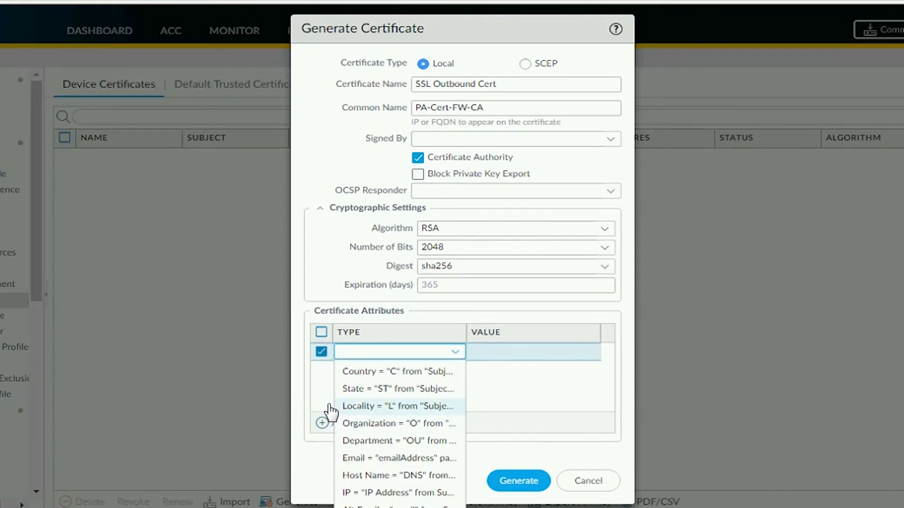
click(386, 371)
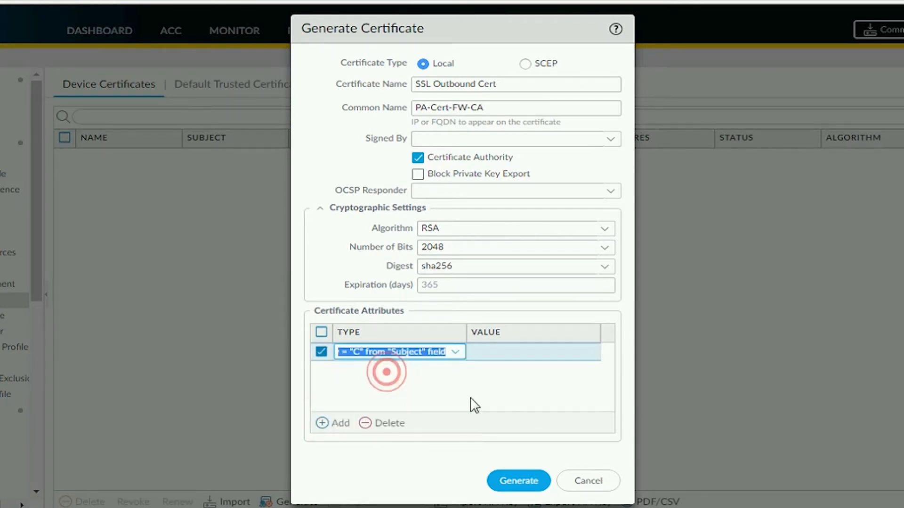
click(514, 352)
text(ind)
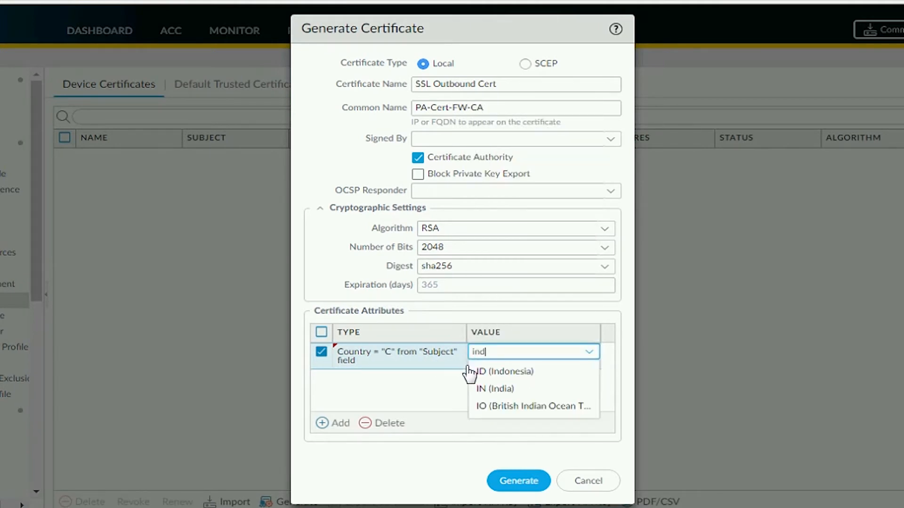
click(494, 389)
click(342, 422)
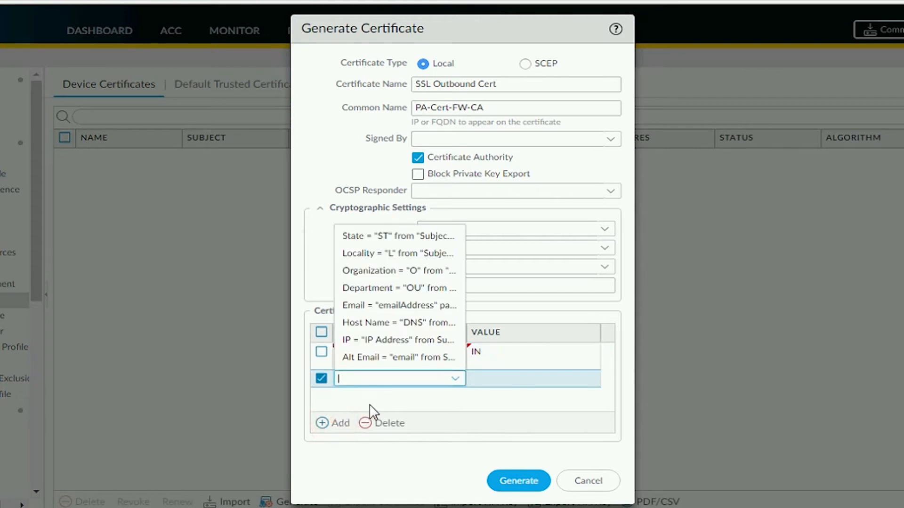
click(525, 384)
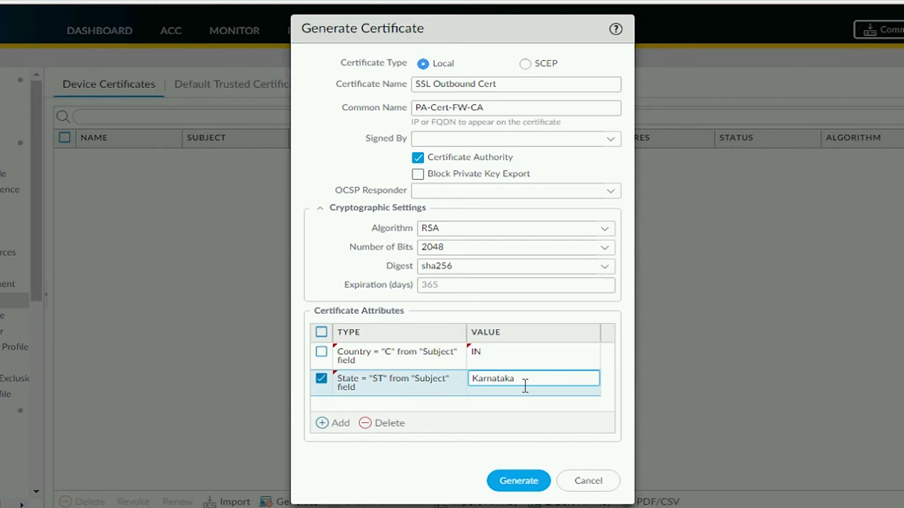
click(325, 402)
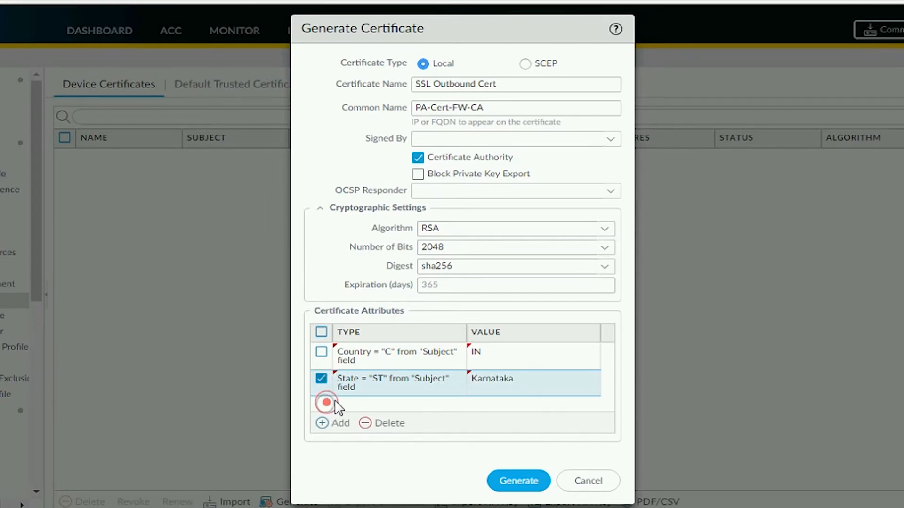
click(519, 482)
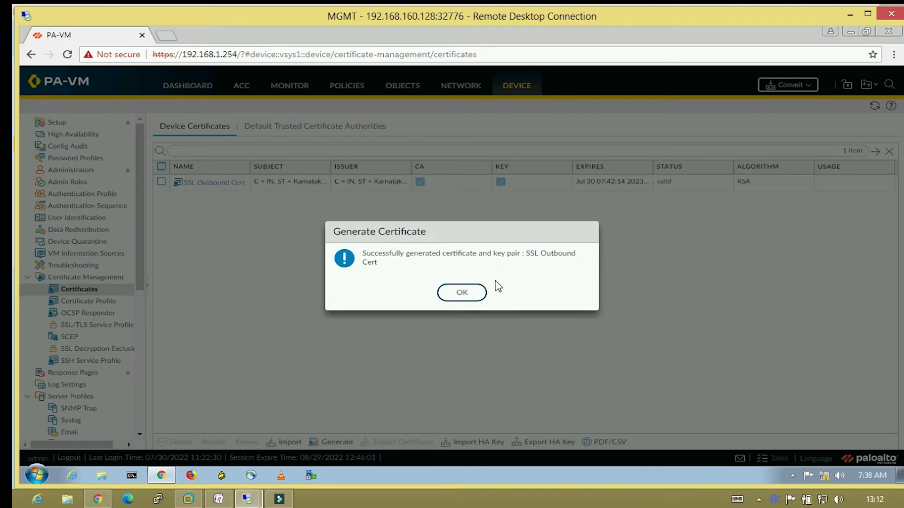
Tick Forward Trust, Forward Untrust and Trusted Root CA on SSL Outbound Cert and save.
click(461, 293)
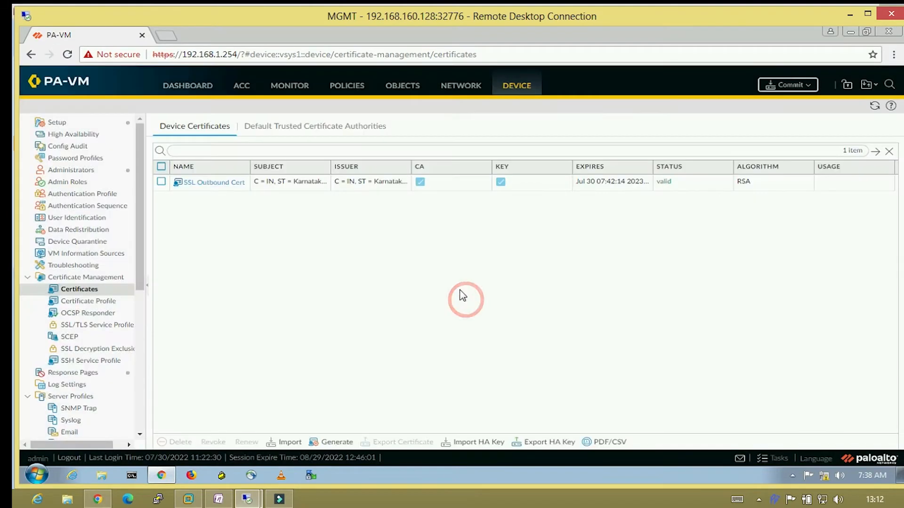
click(161, 182)
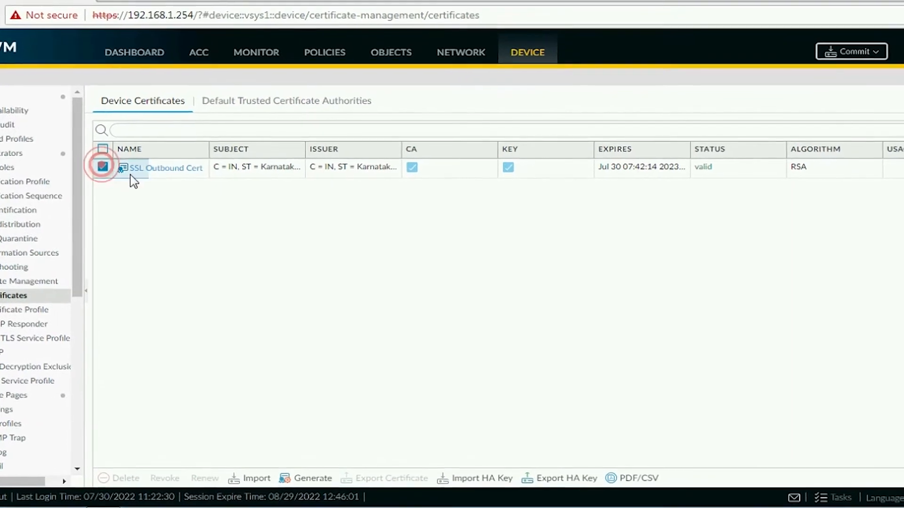
click(138, 168)
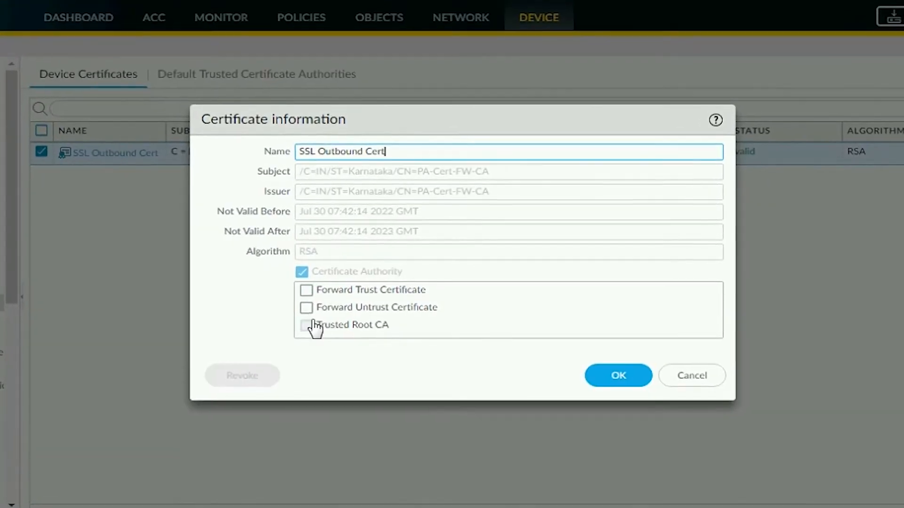
click(306, 291)
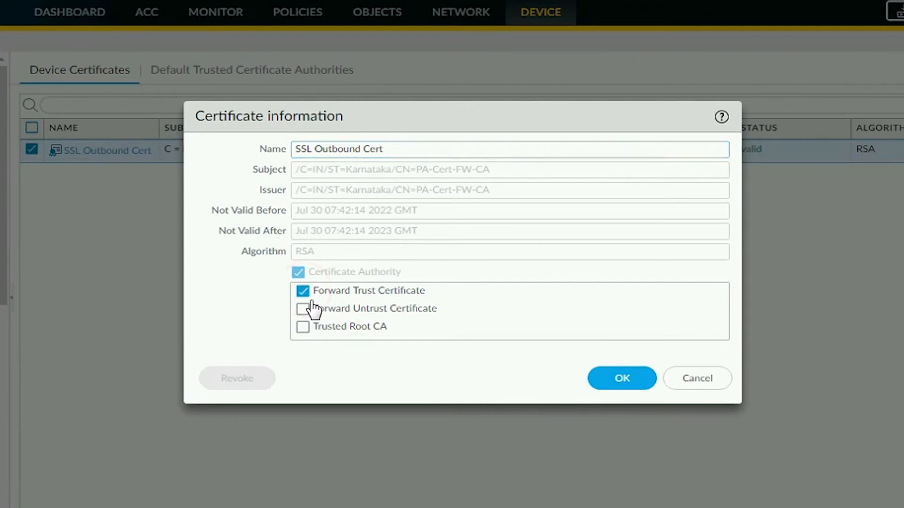
click(302, 310)
click(303, 328)
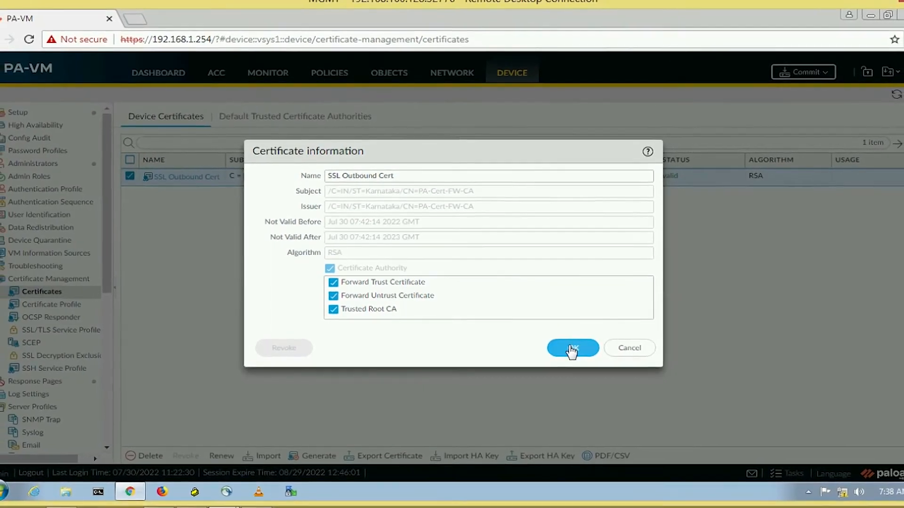
click(572, 348)
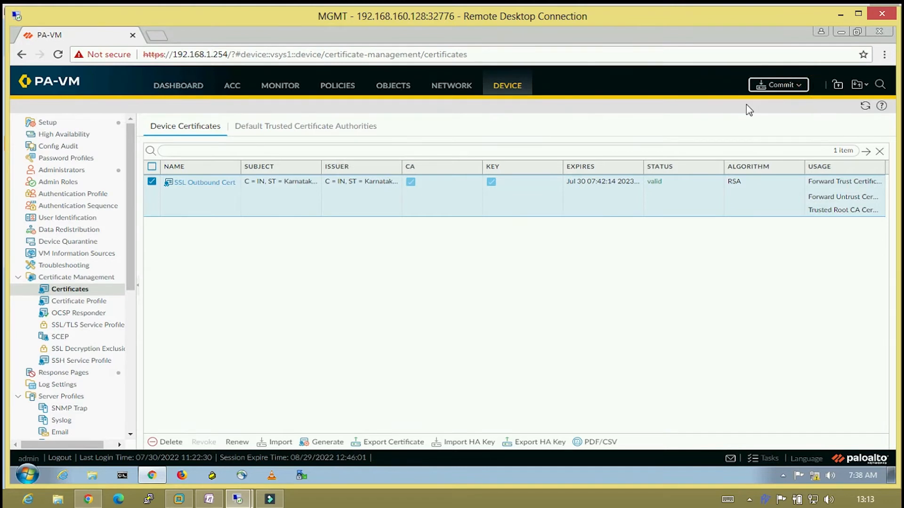
Start a Commit All Changes commit on the PA-VM firewall.
click(781, 86)
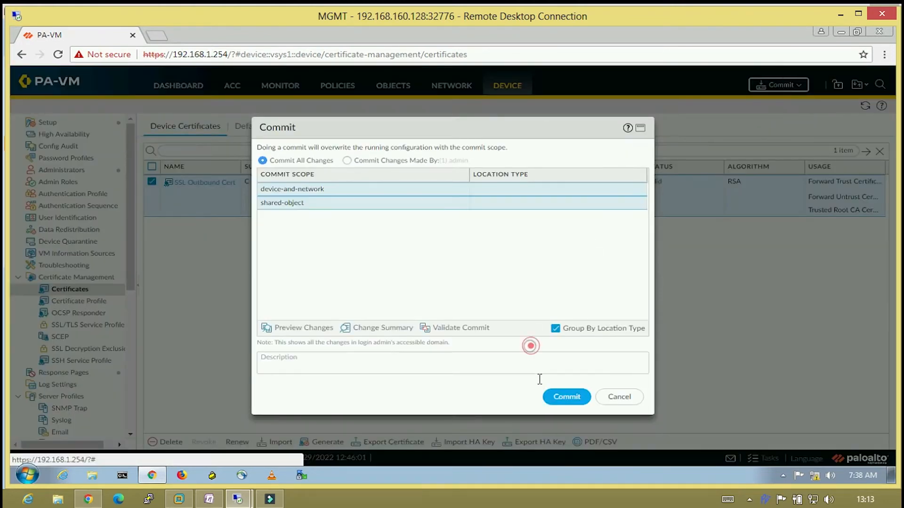
click(562, 399)
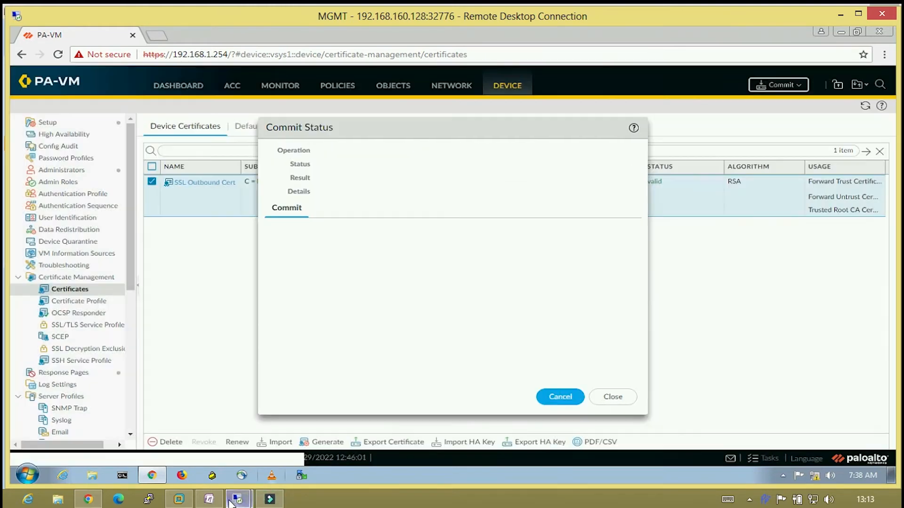
mouse_move(235, 501)
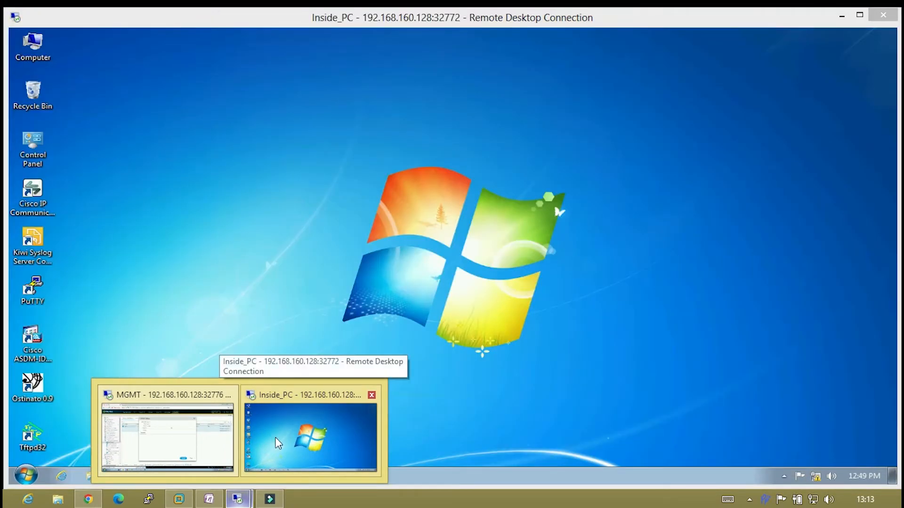
click(276, 433)
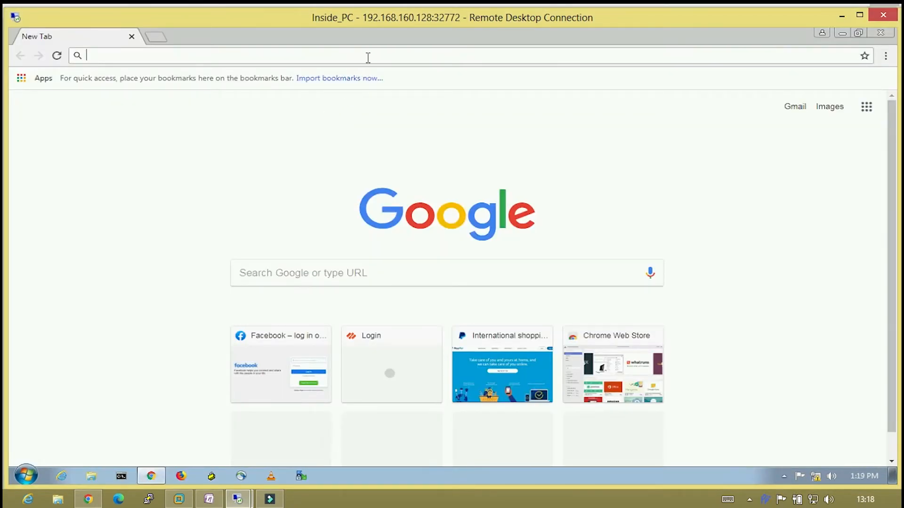
click(368, 52)
text(https)
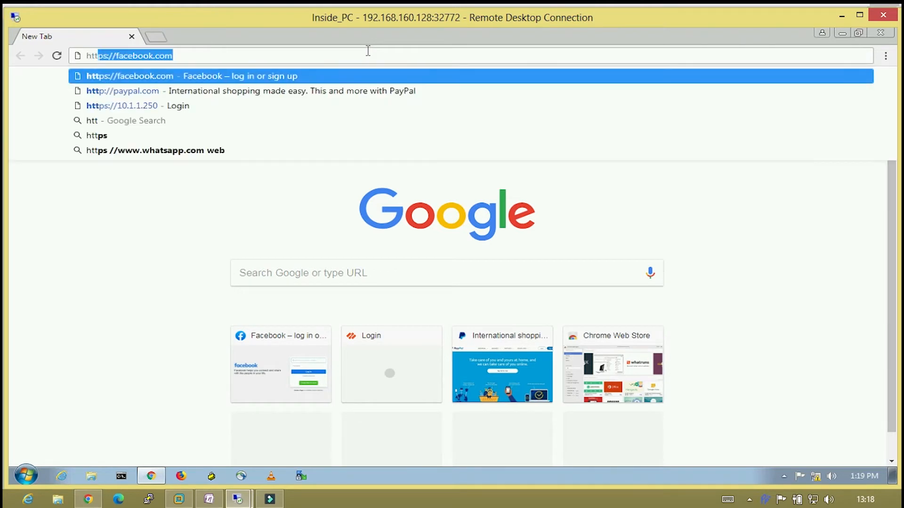
text(://)
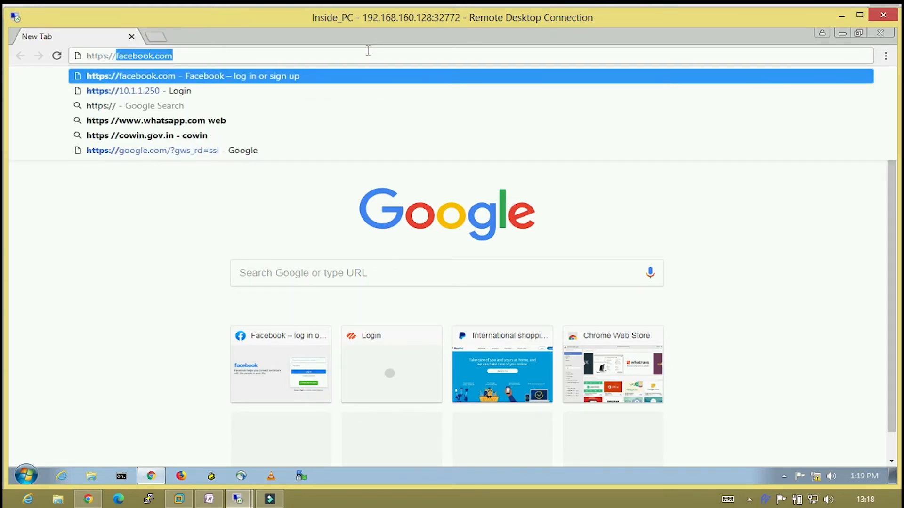
key(Down)
key(Return)
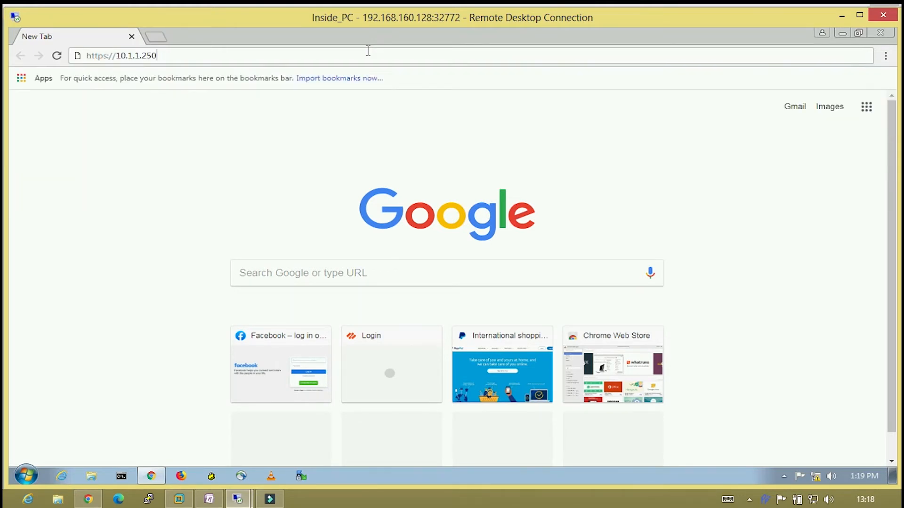
Log in to the firewall with the admin username and password, then bring OneNote forward.
text(admin)
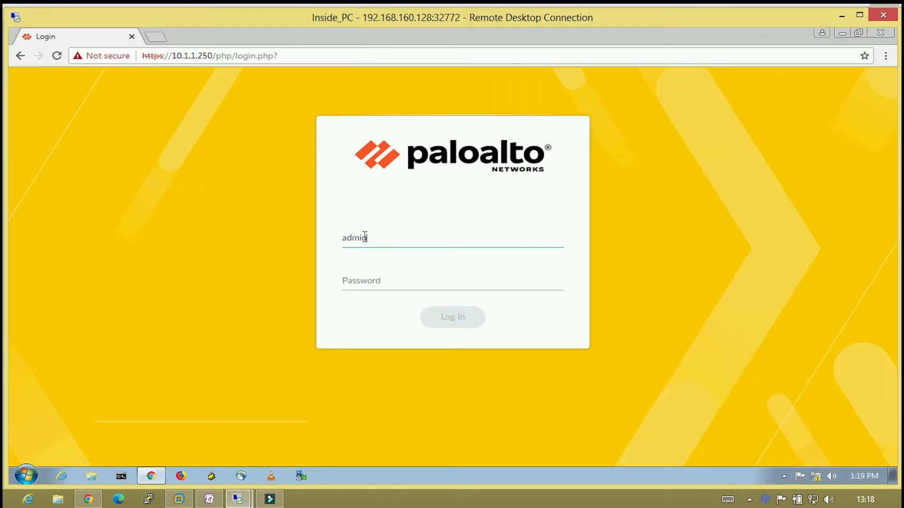
key(Tab)
text(P)
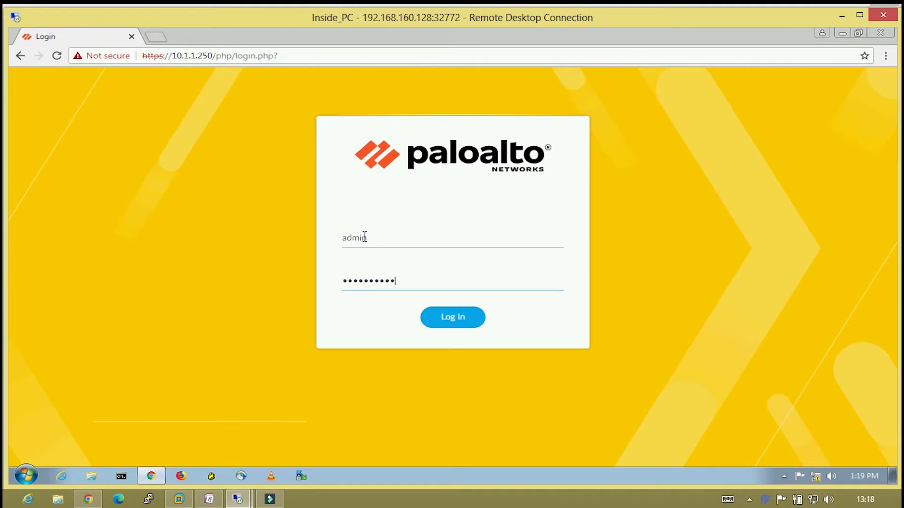
text(1)
key(Return)
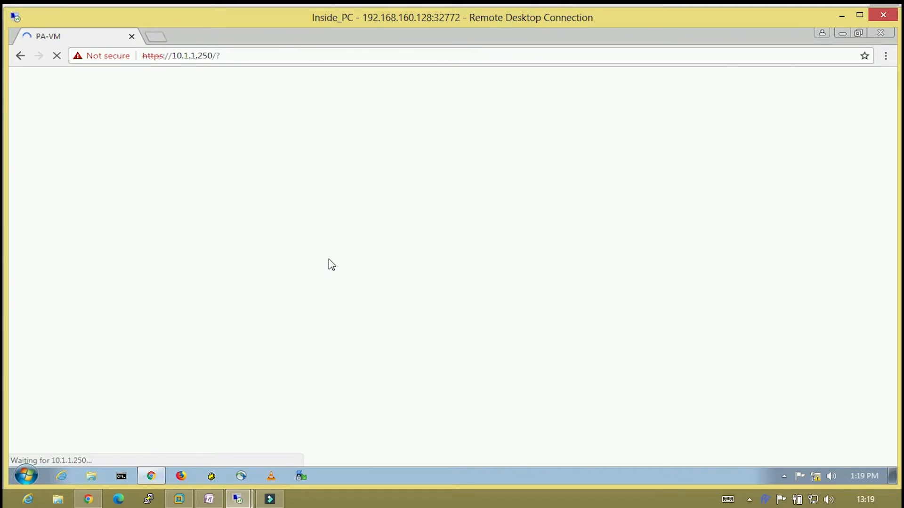
click(208, 502)
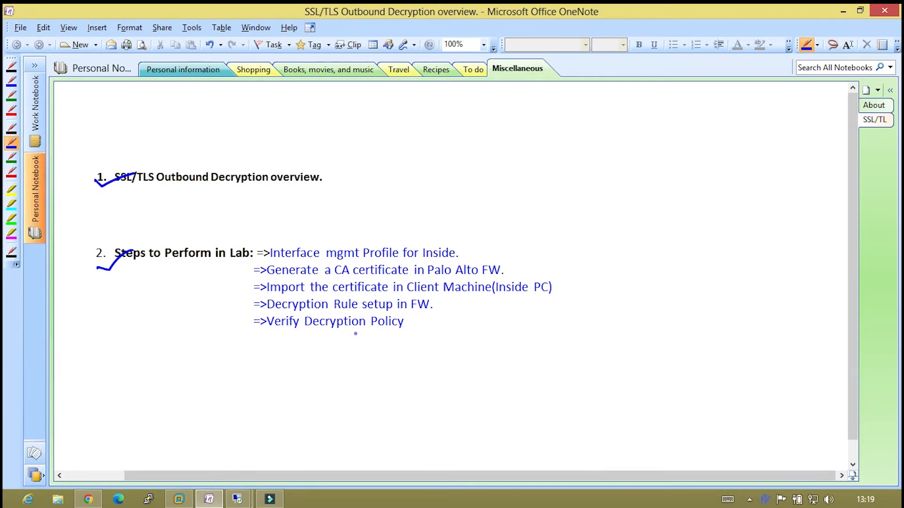
Return to the Inside_PC remote desktop through its taskbar thumbnail.
click(238, 500)
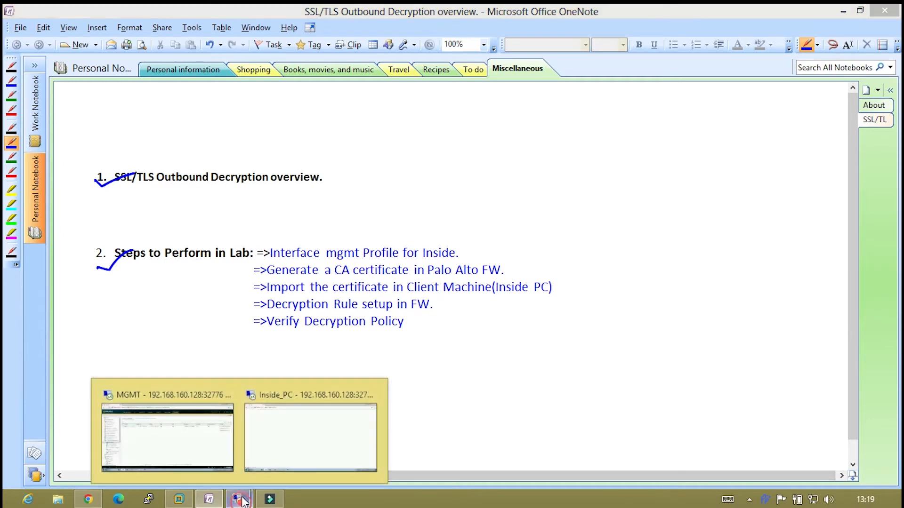
click(266, 462)
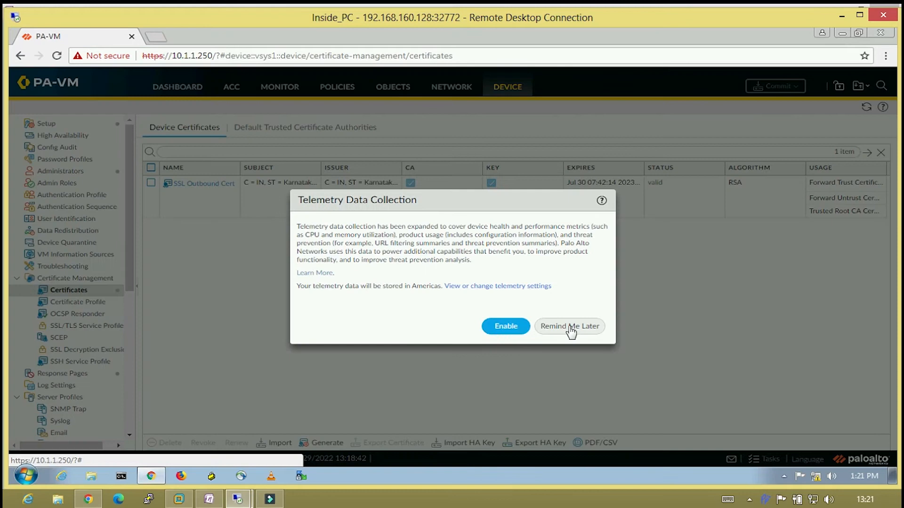
Dismiss telemetry, export SSL Outbound Cert as Base64 PEM, and keep the .crt download.
click(569, 327)
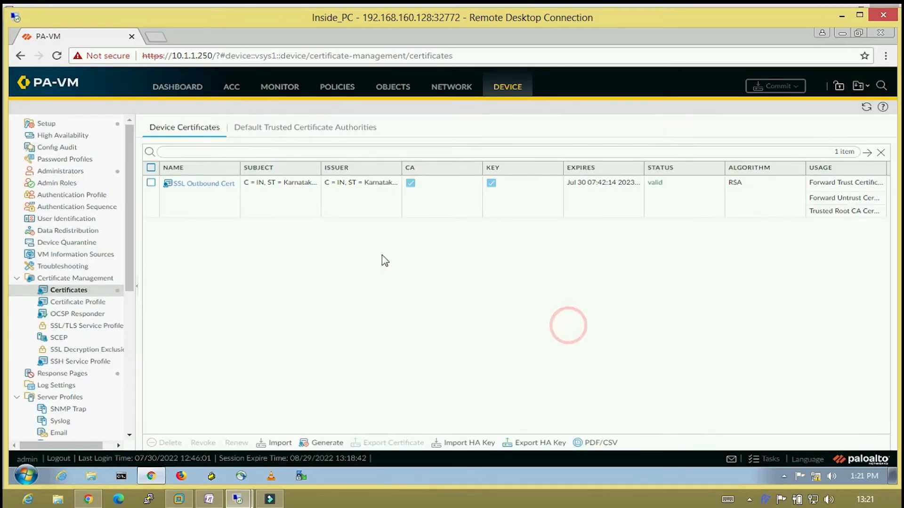
click(150, 183)
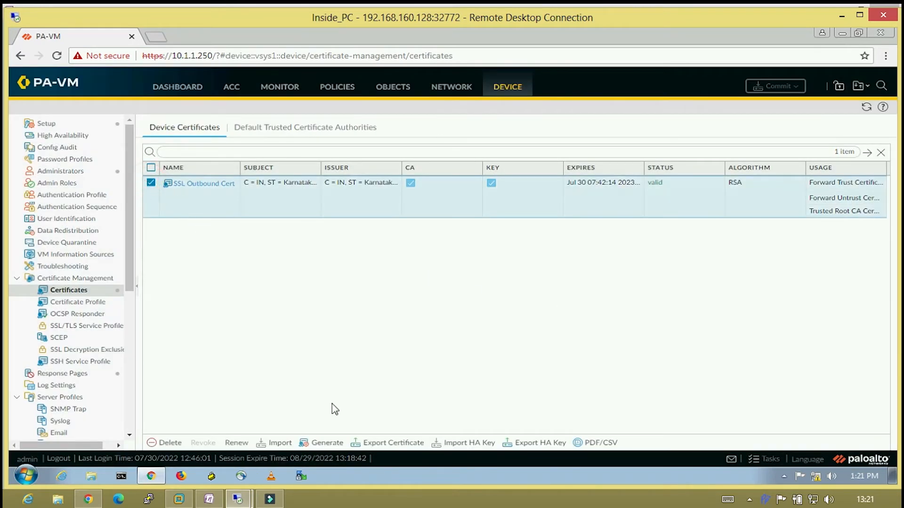
click(384, 444)
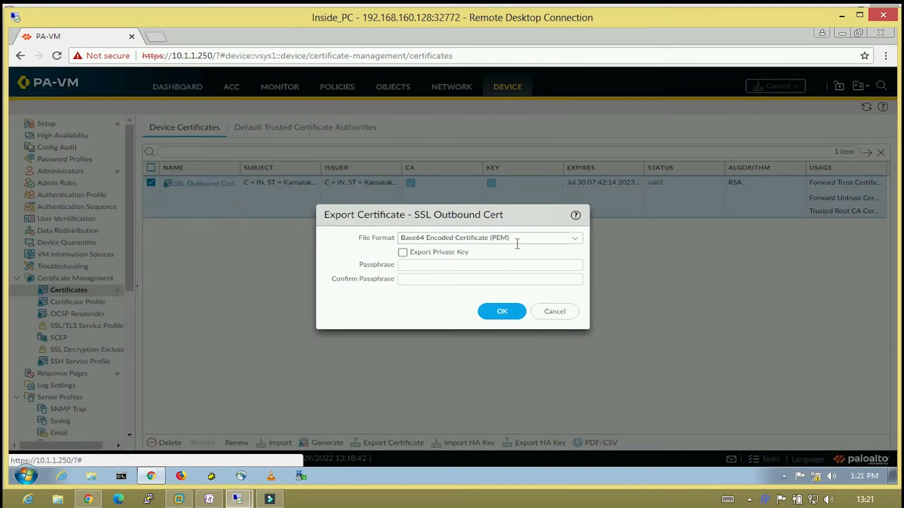
click(499, 314)
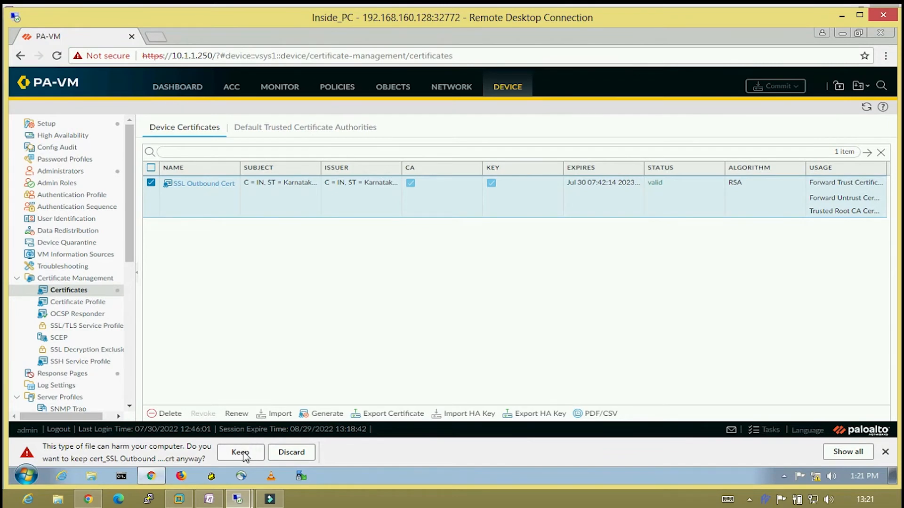
click(240, 452)
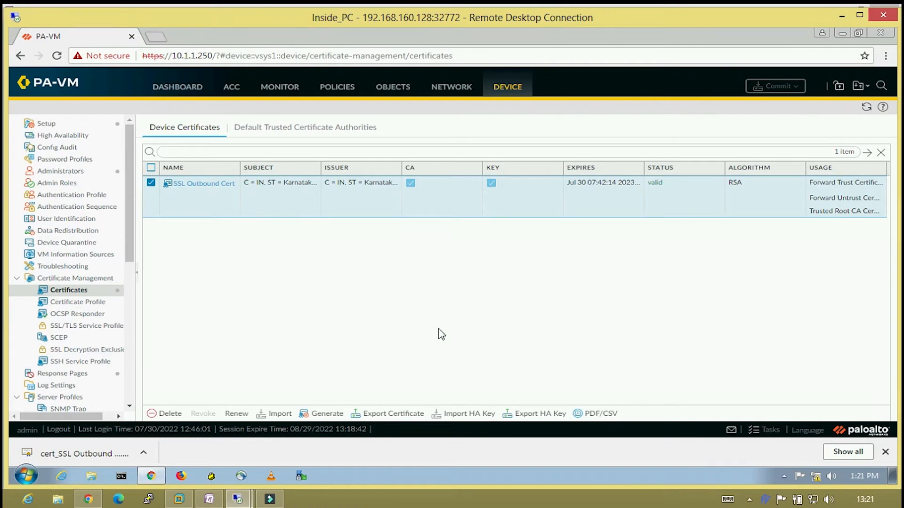
Open the downloaded cert_SSL Outbound .crt file, allowing it past the security warning.
click(113, 450)
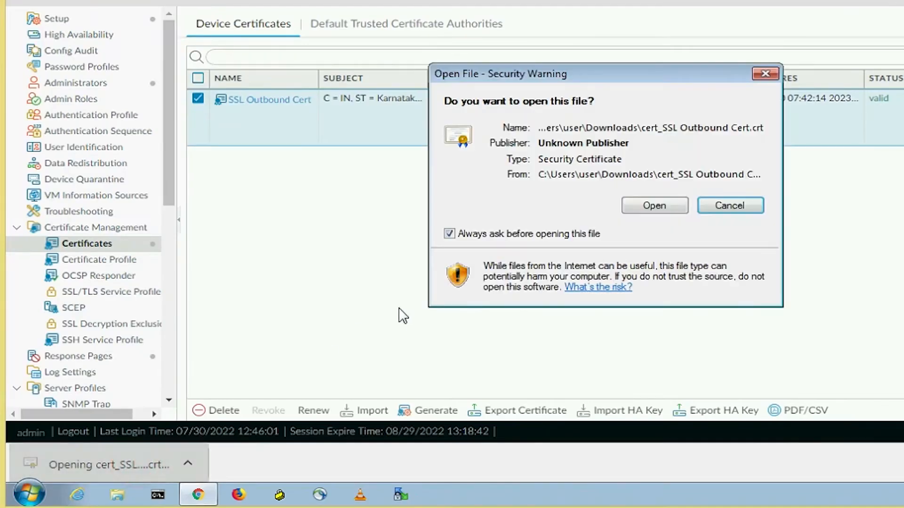
click(654, 206)
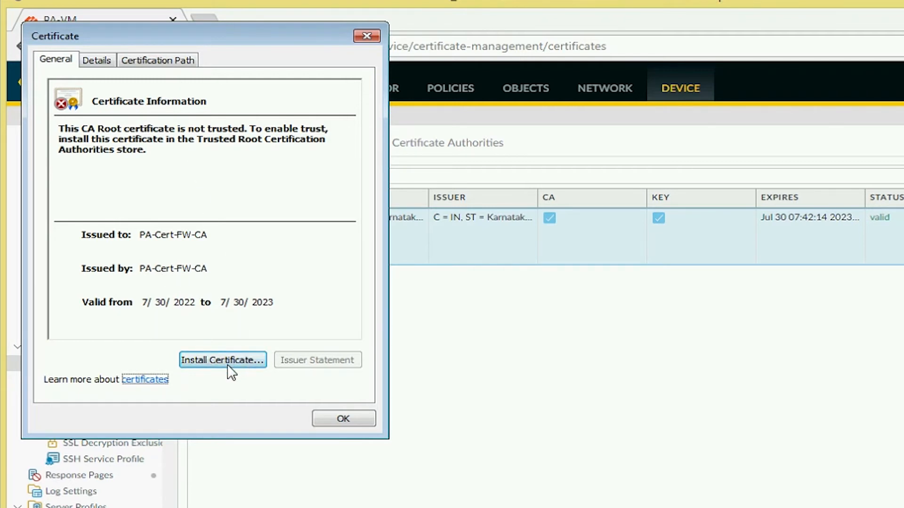
Import PA-Cert-FW-CA into Trusted Root Certification Authorities, accepting the security warning.
click(247, 360)
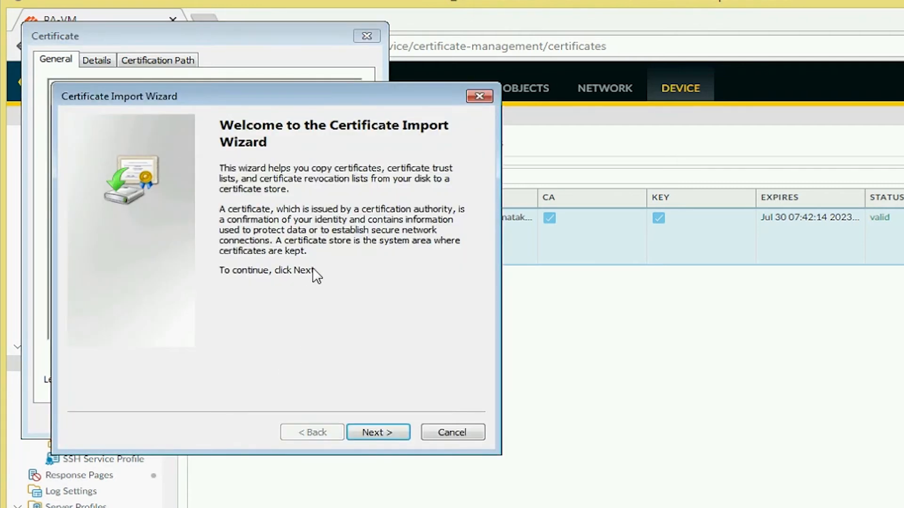
click(366, 431)
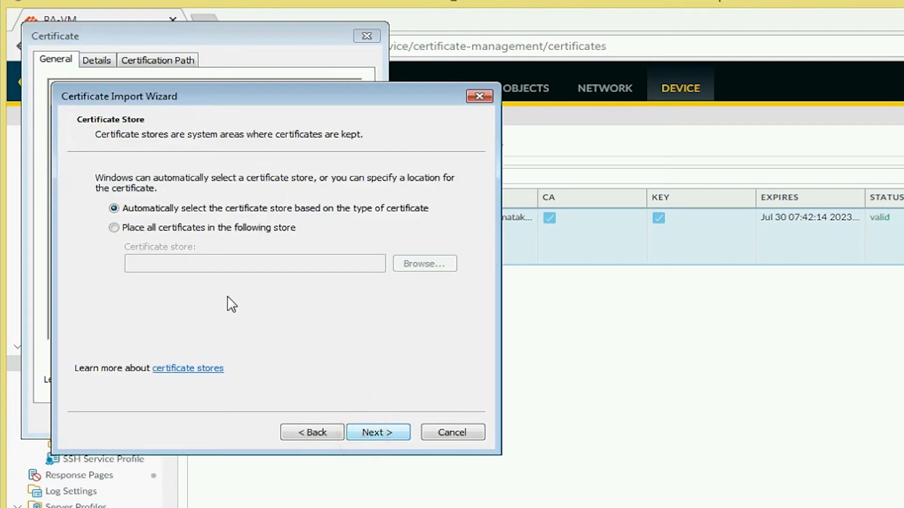
click(171, 231)
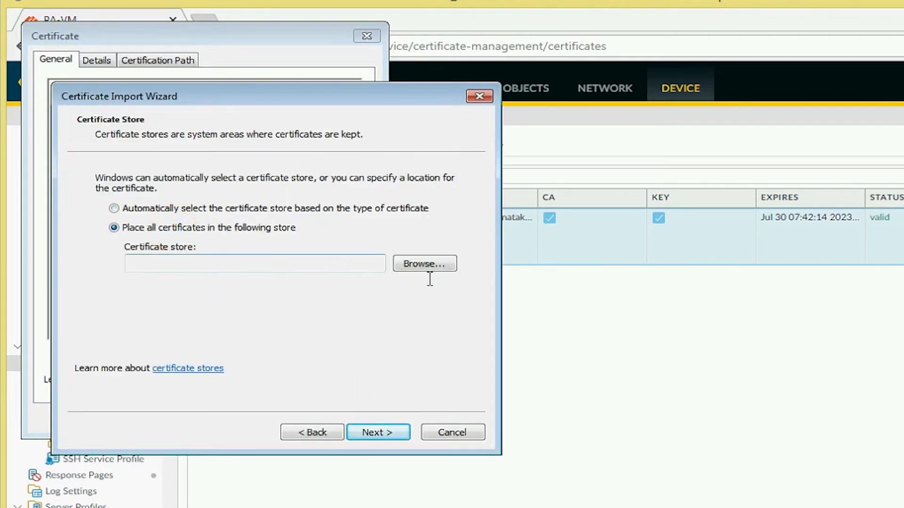
click(442, 266)
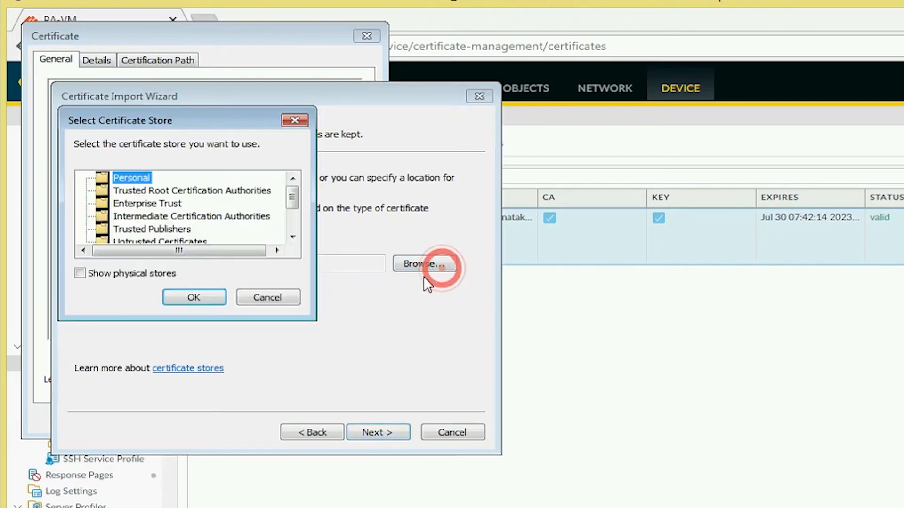
click(226, 192)
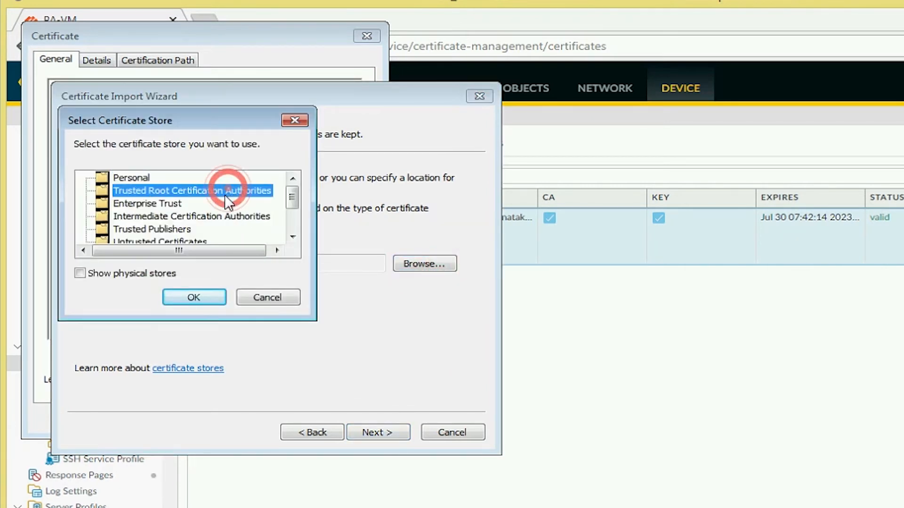
click(195, 298)
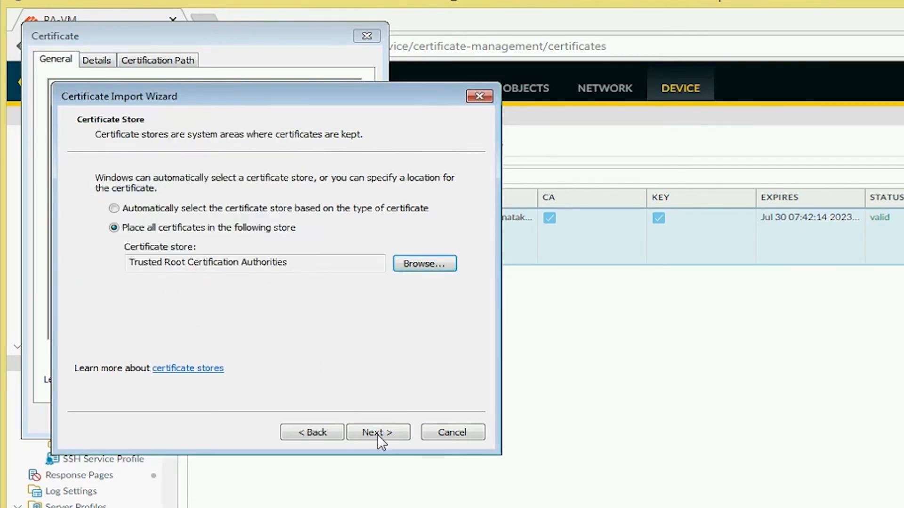
click(388, 434)
click(380, 432)
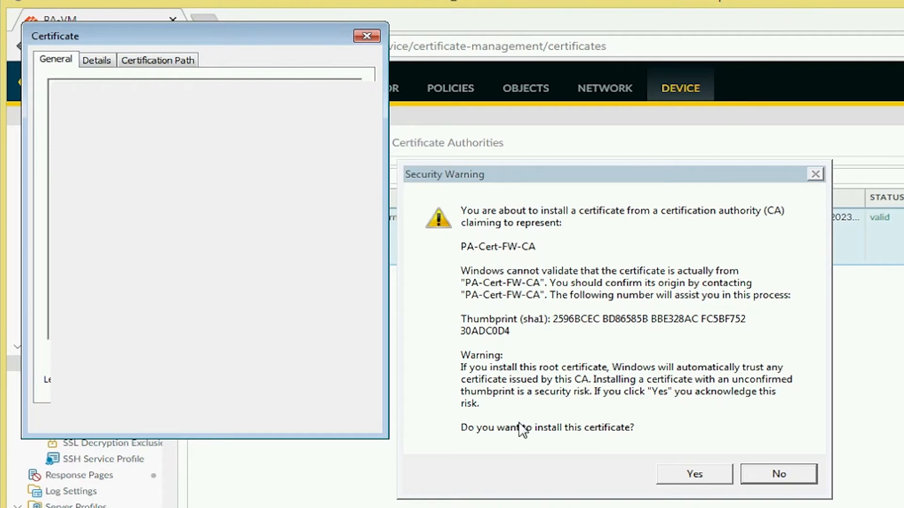
click(690, 473)
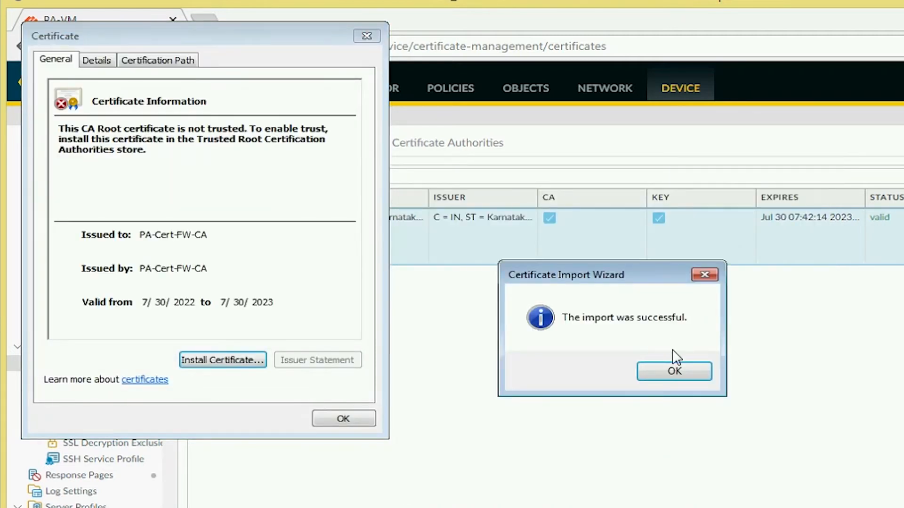
click(679, 370)
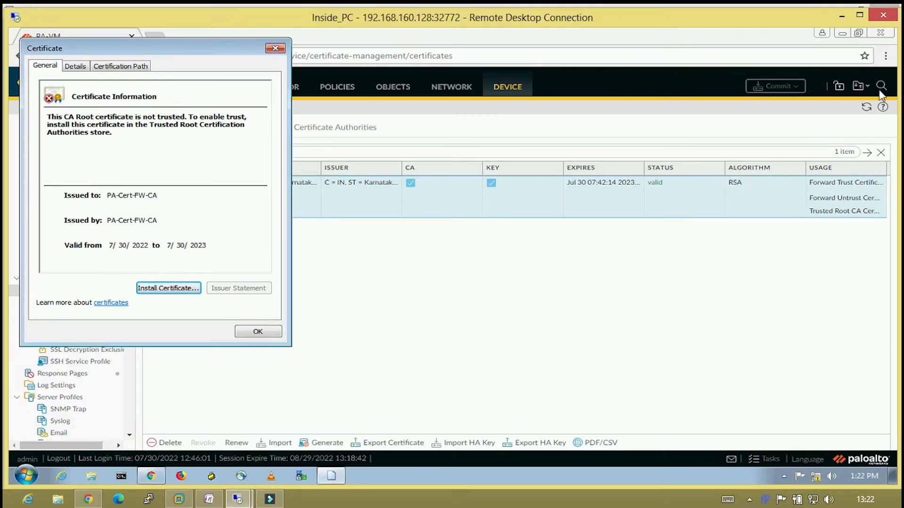
Close the certificate dialog and search Chrome settings for 'certicat'.
click(885, 55)
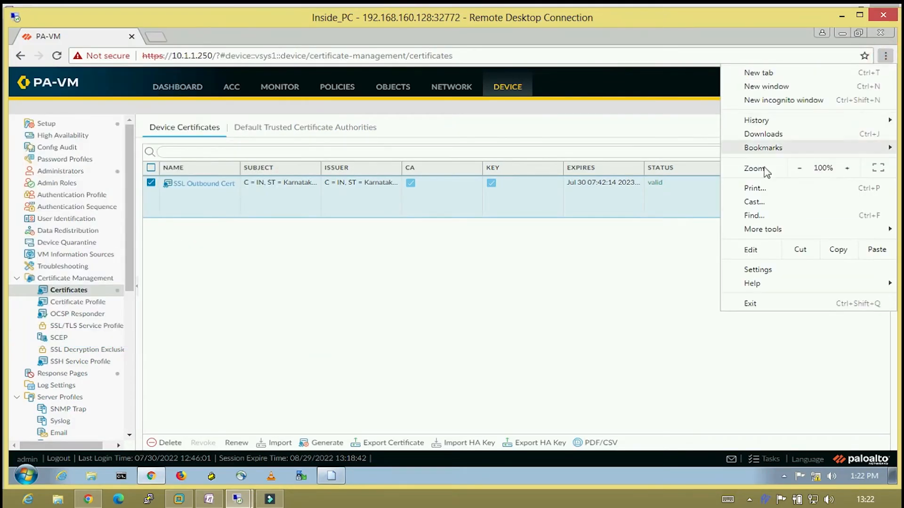
click(749, 268)
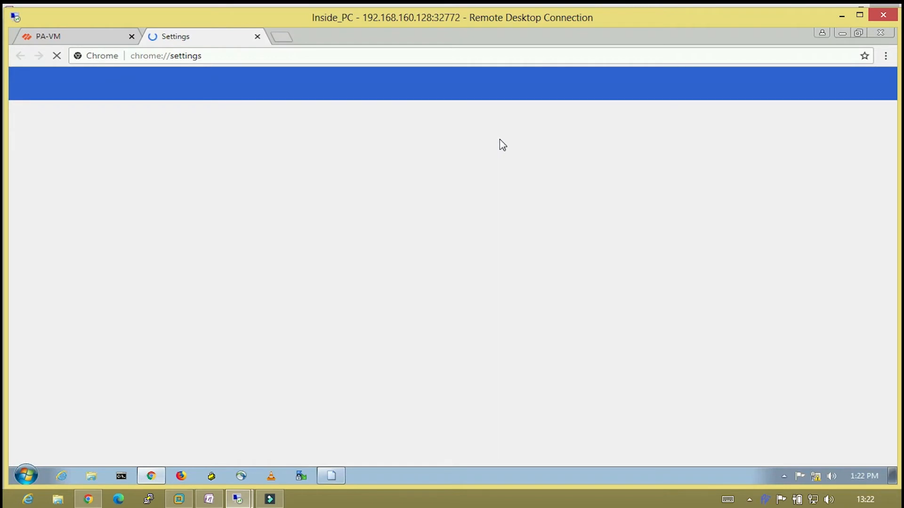
click(478, 87)
text(cert)
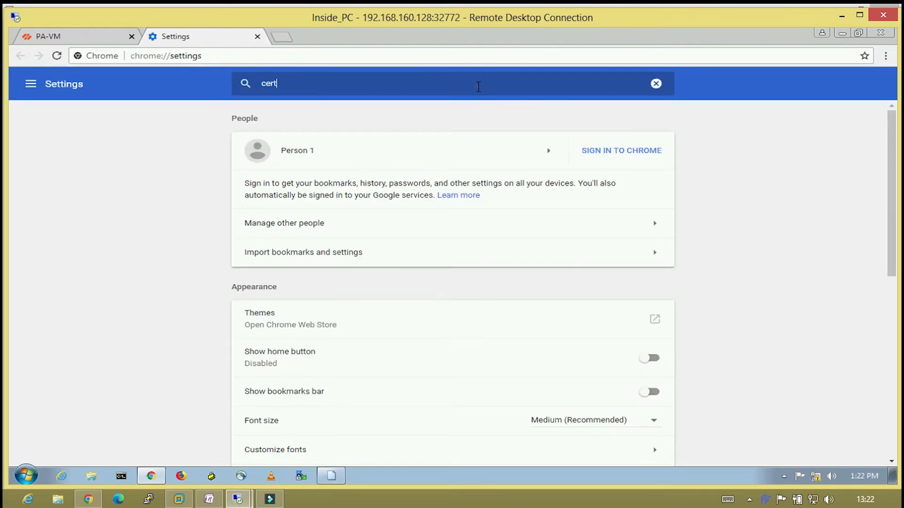
text(ic)
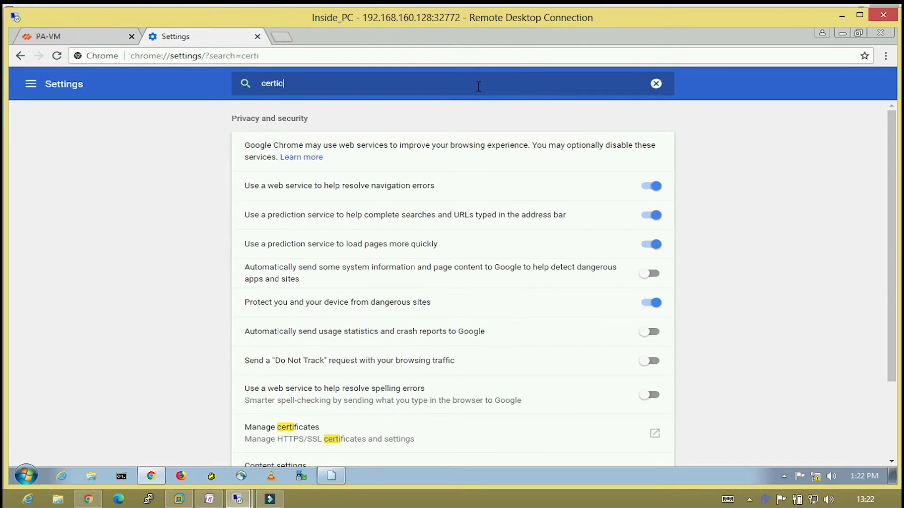
text(at)
In Manage certificates, confirm PA-Cert-FW-CA appears under Trusted Root, then close it.
click(313, 438)
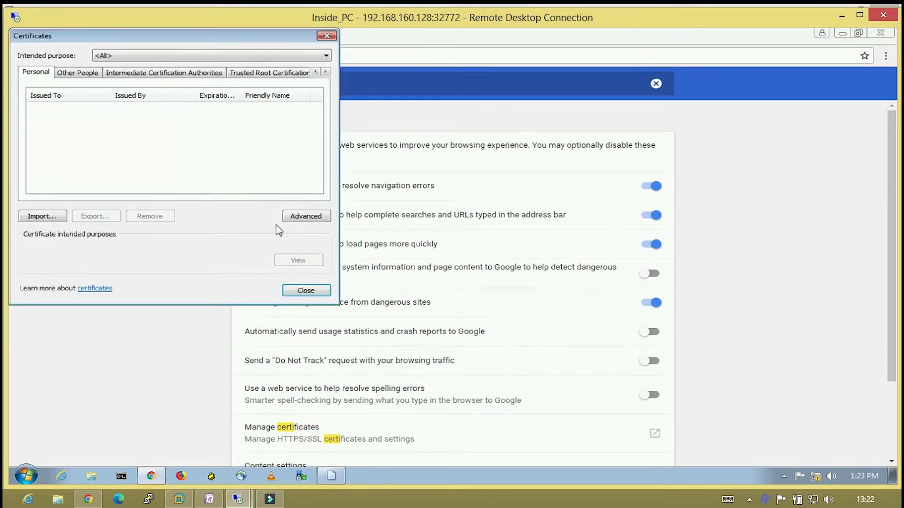
click(258, 74)
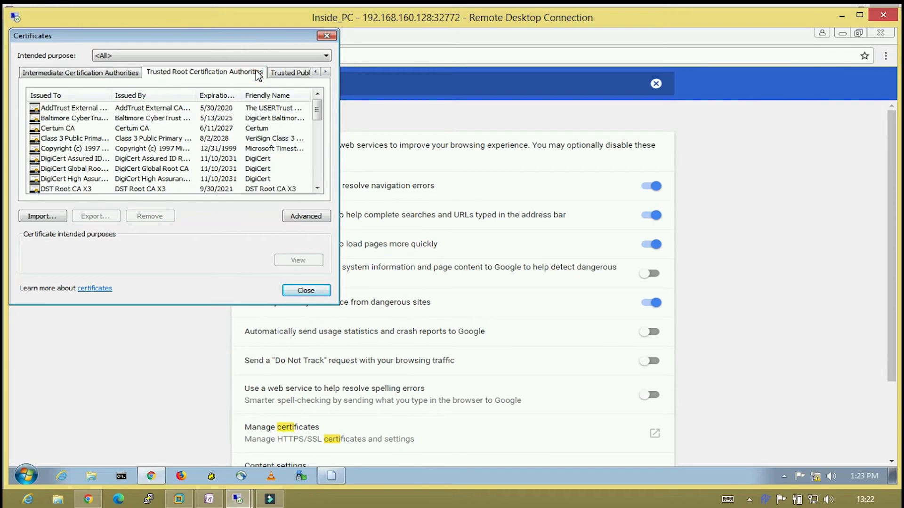
drag(314, 111, 314, 155)
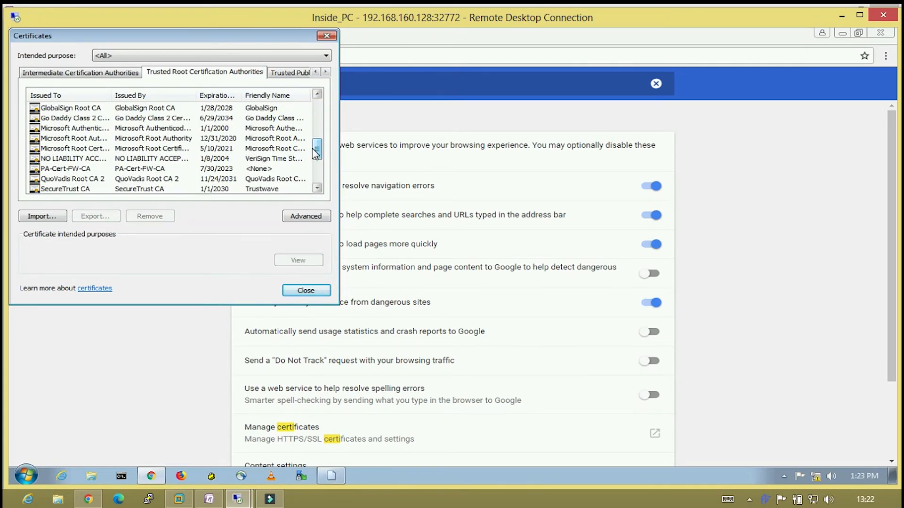
click(109, 169)
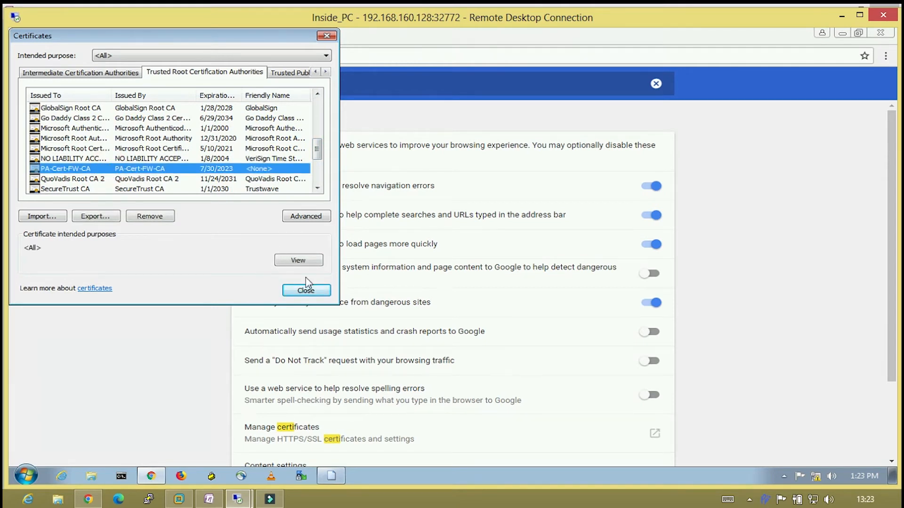
click(317, 292)
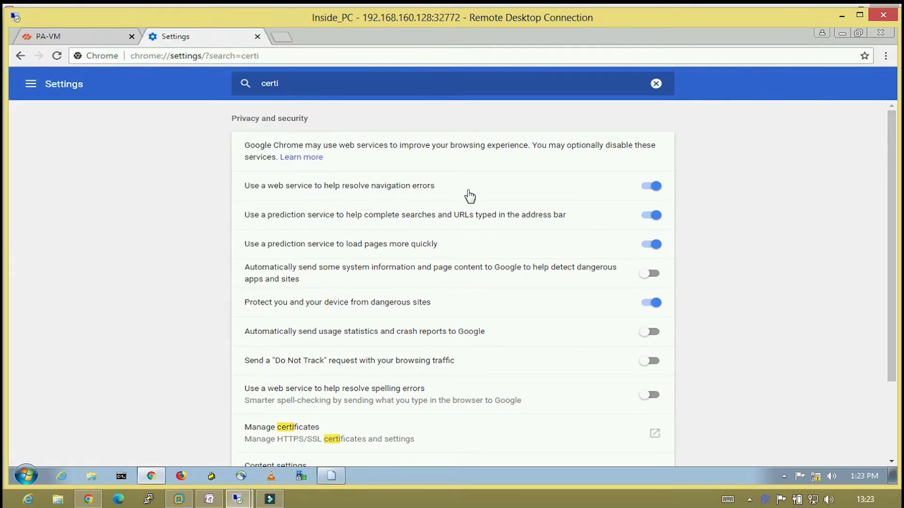
Close Chrome's Settings tab and switch to the MGMT session's PAN-OS Policies section.
click(257, 37)
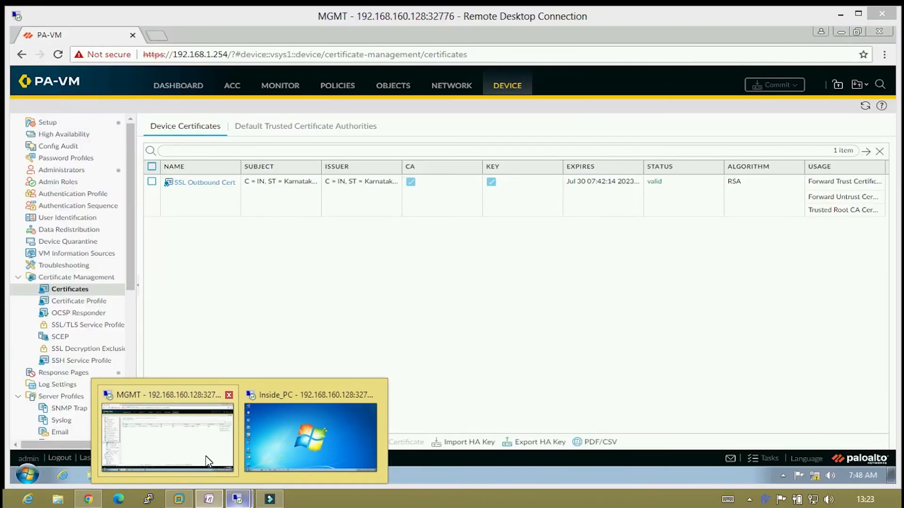
click(207, 468)
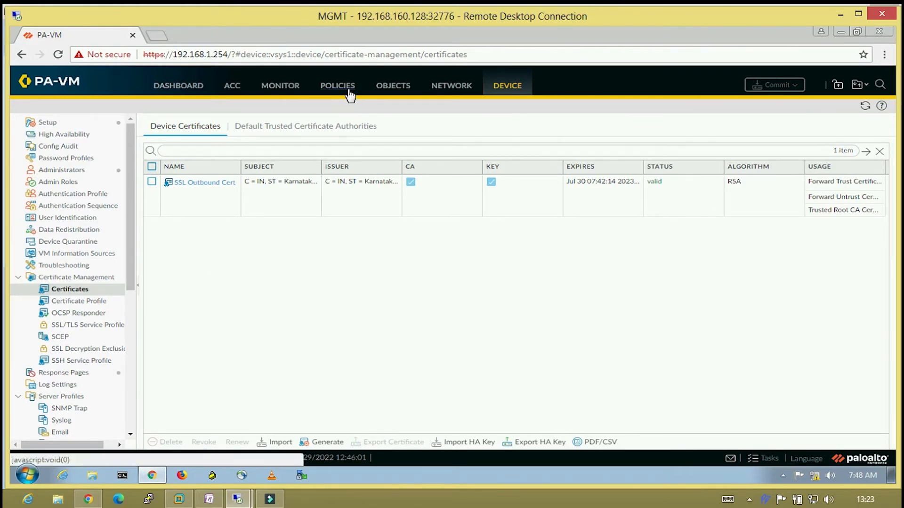
click(348, 90)
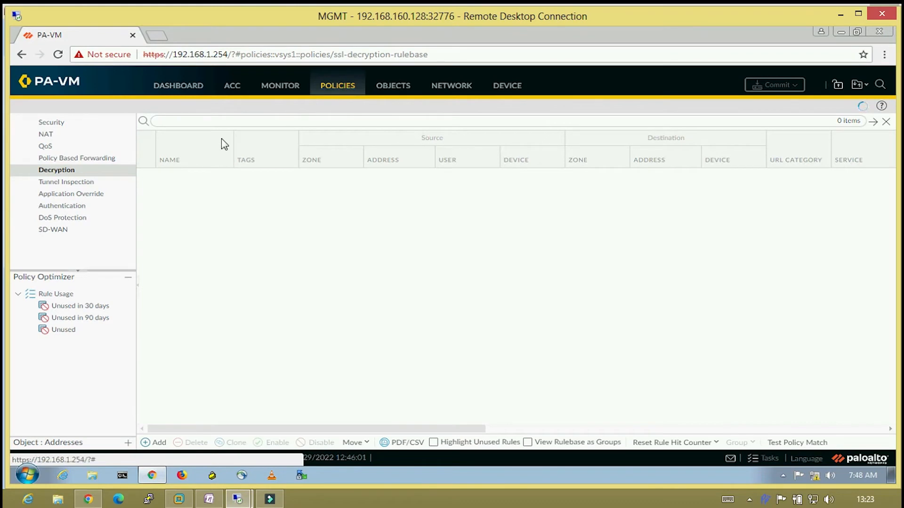
Add a new Decryption policy rule named 'Our Decryption Rule'.
click(112, 172)
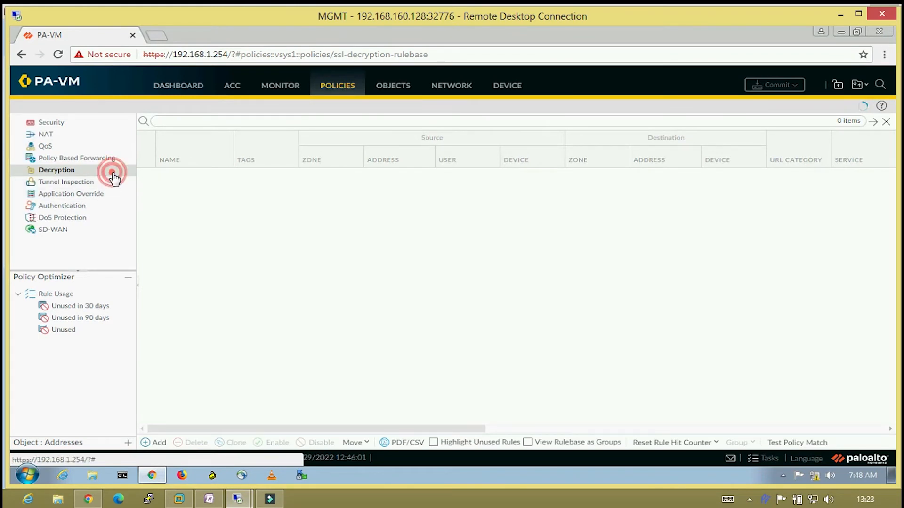
click(156, 447)
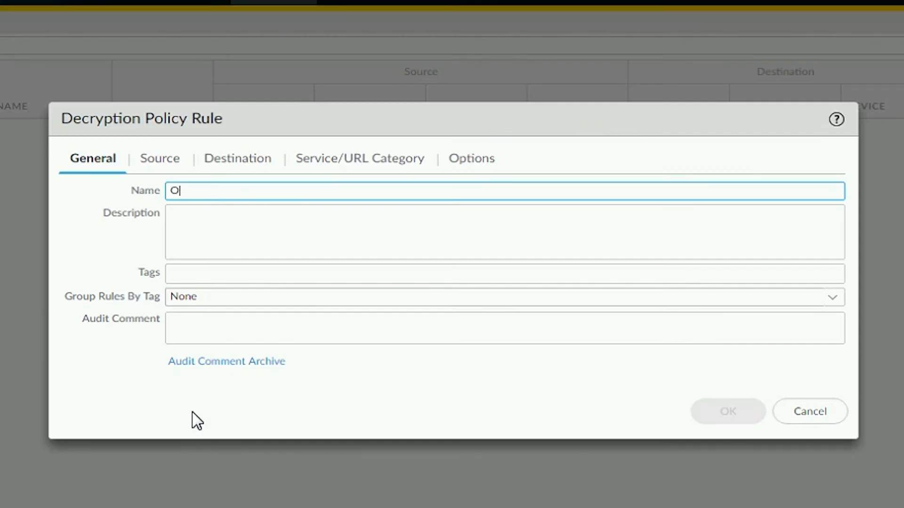
text(Our Decryption R)
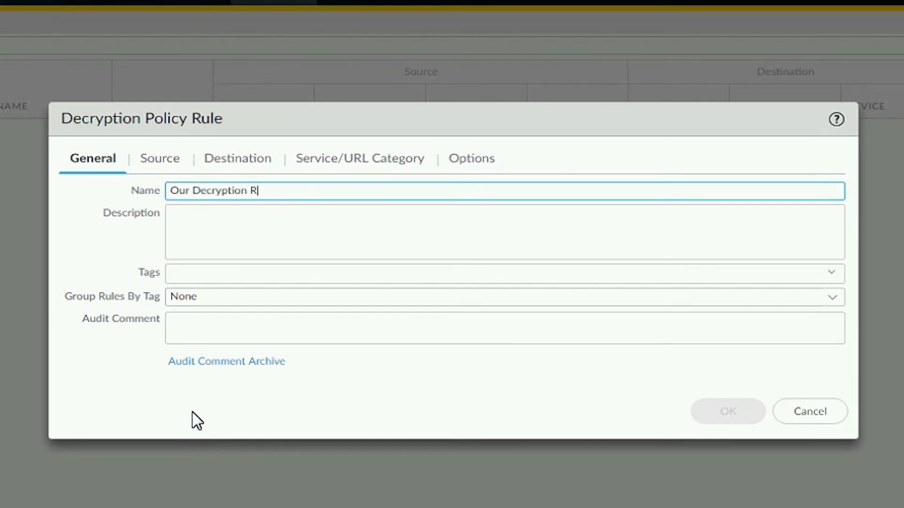
text(ule)
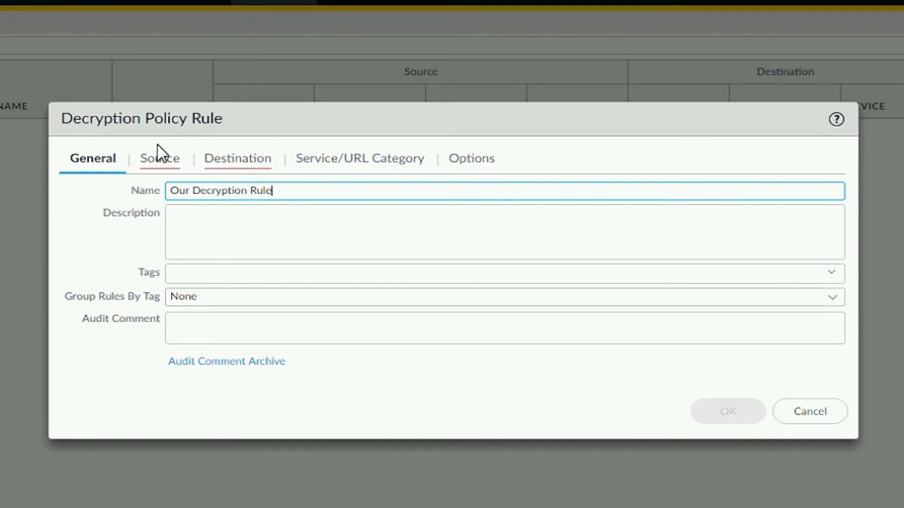
Set the rule's source zone to INSIDE and source address to Network10.1.1.0.
click(159, 159)
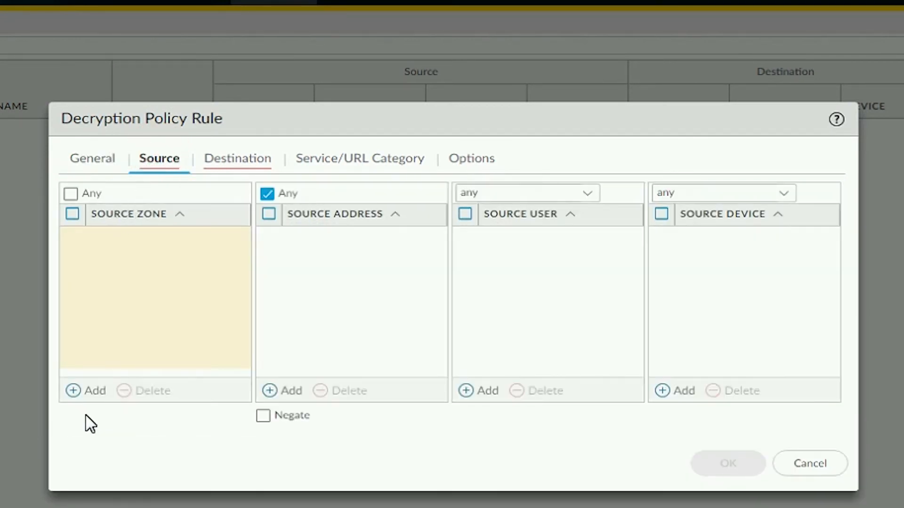
click(90, 391)
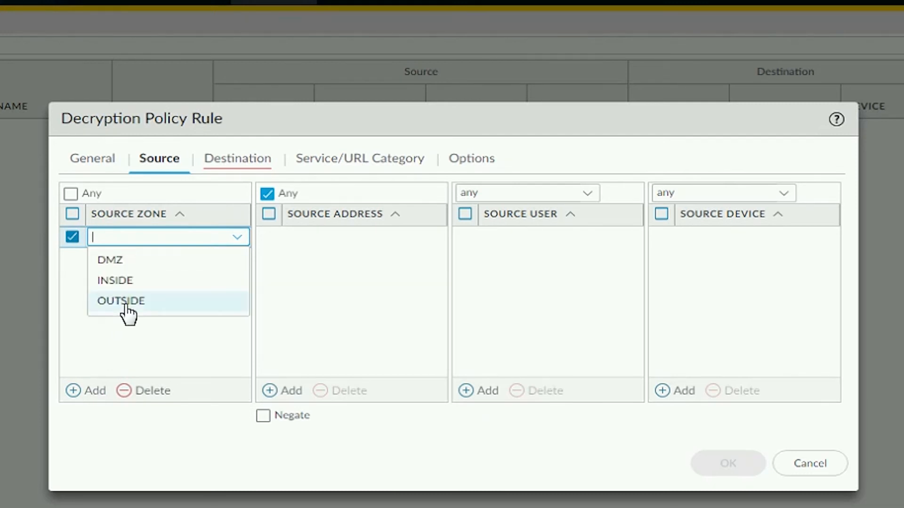
click(139, 282)
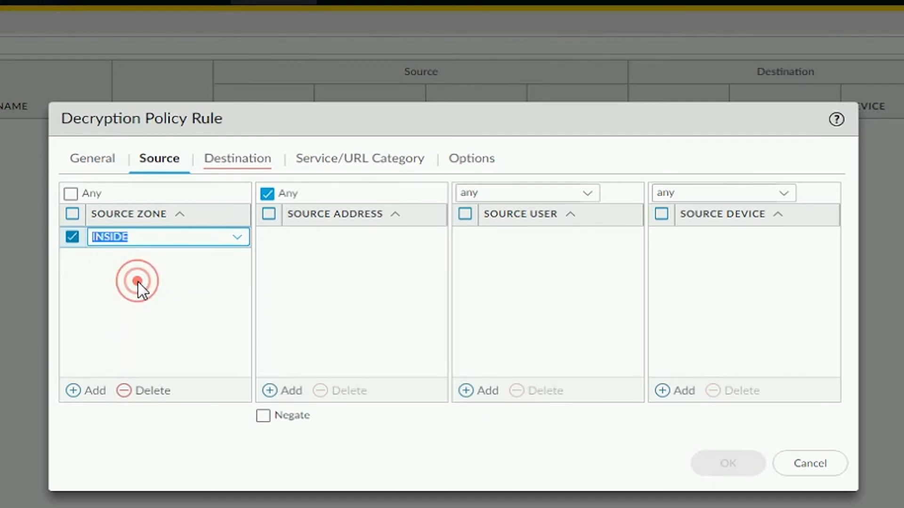
click(323, 286)
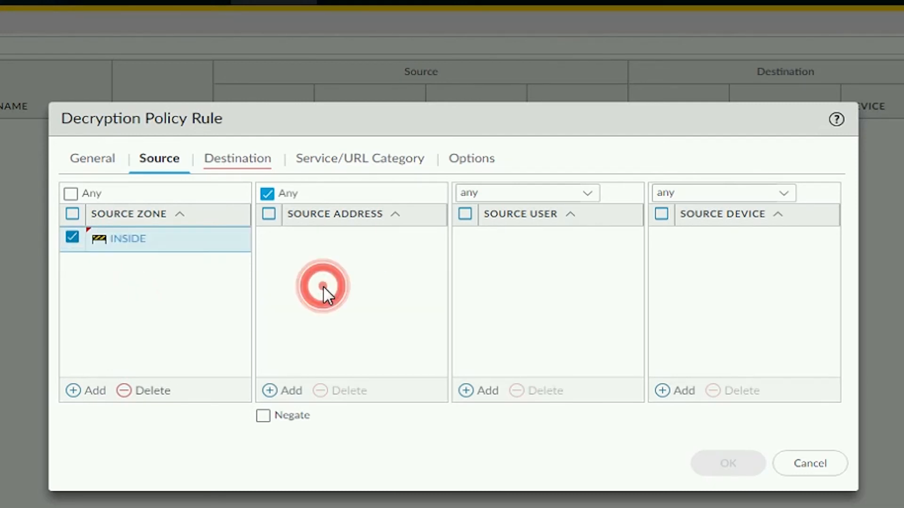
click(289, 395)
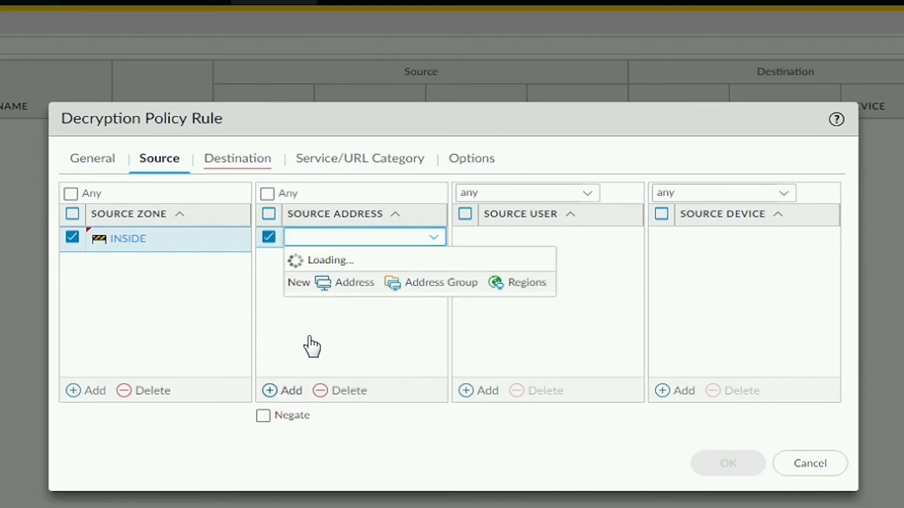
click(366, 273)
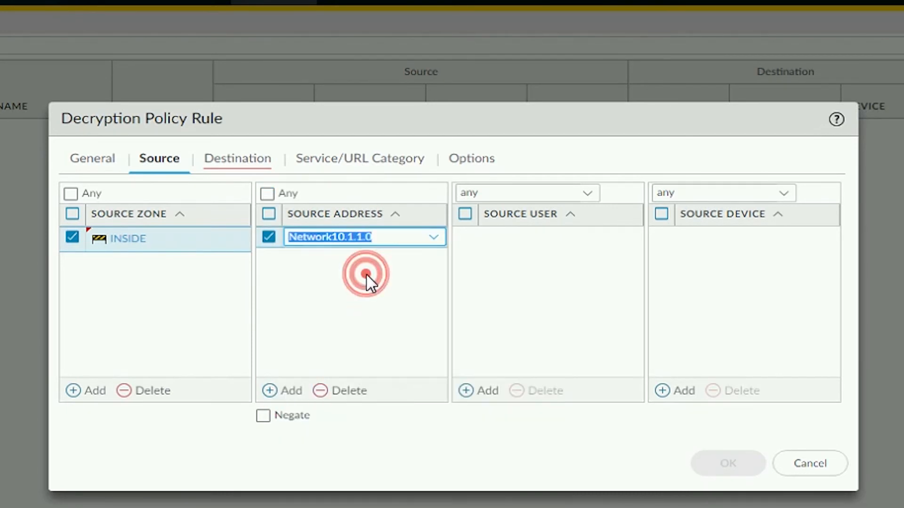
click(317, 311)
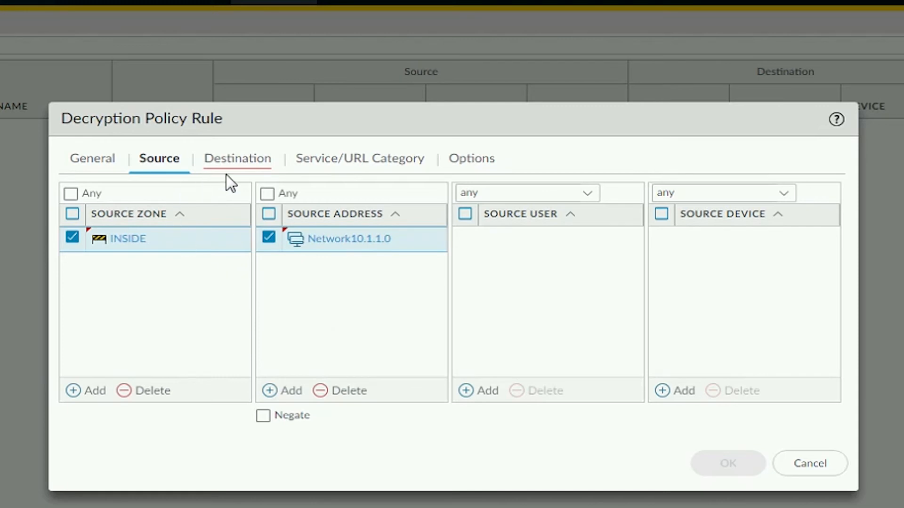
click(244, 164)
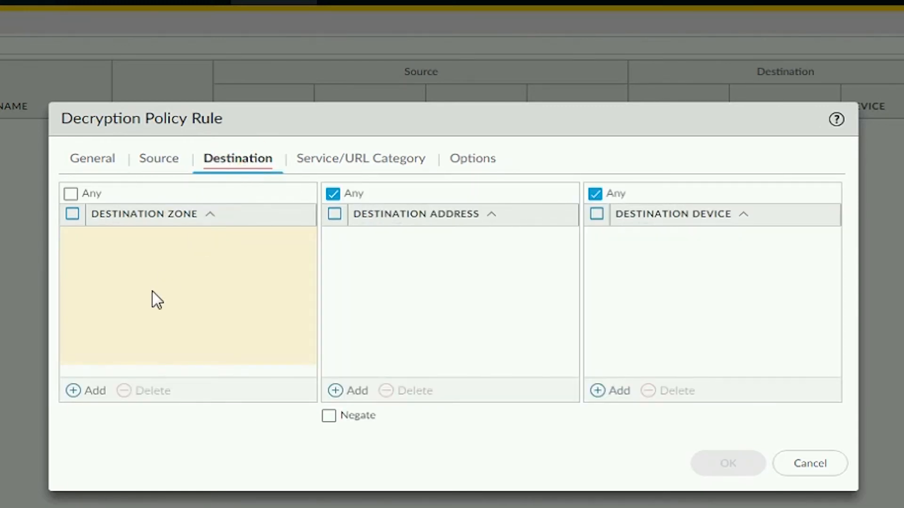
Add OUTSIDE as the rule's destination zone.
click(90, 391)
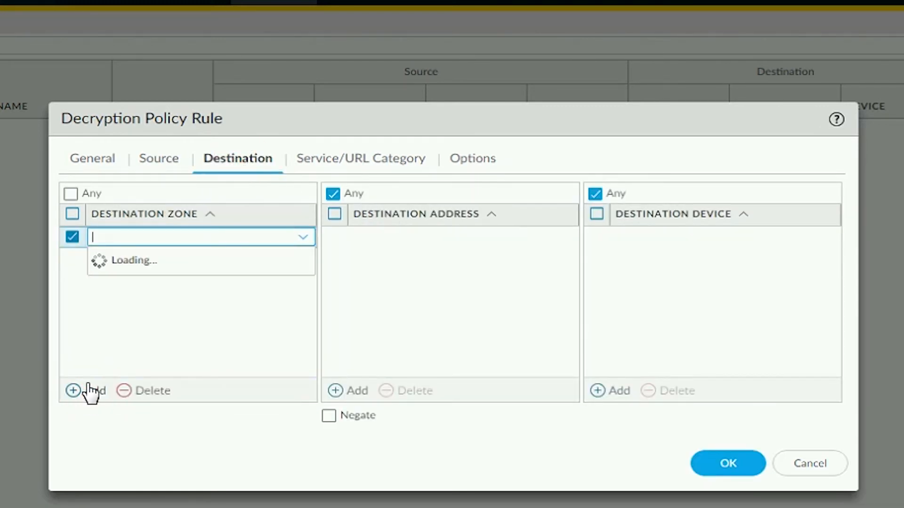
click(155, 306)
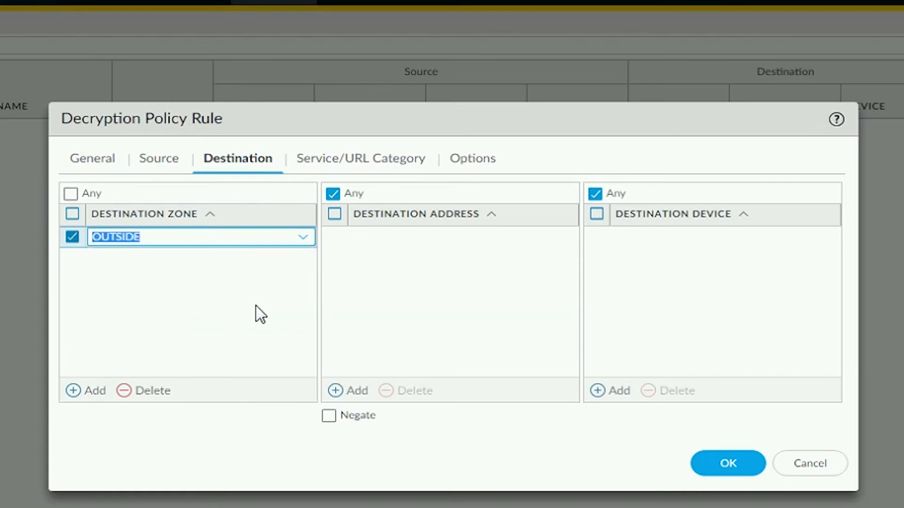
click(255, 305)
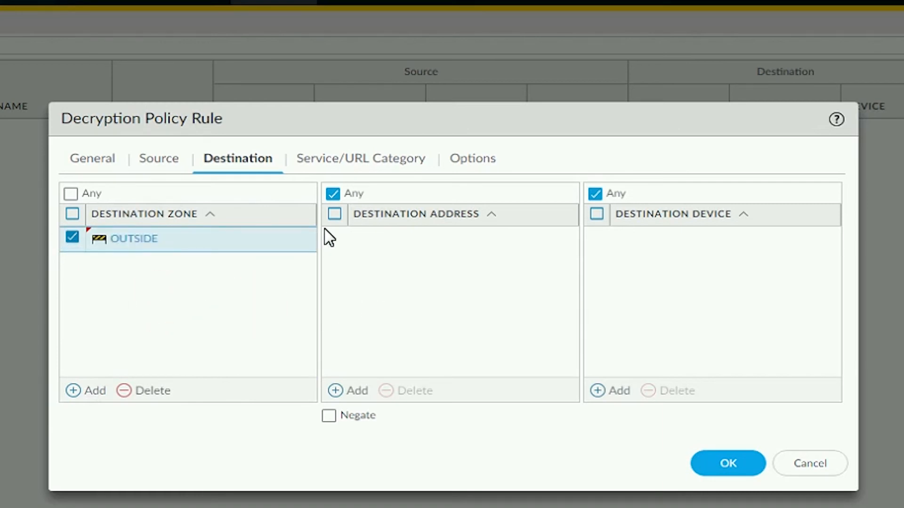
click(388, 163)
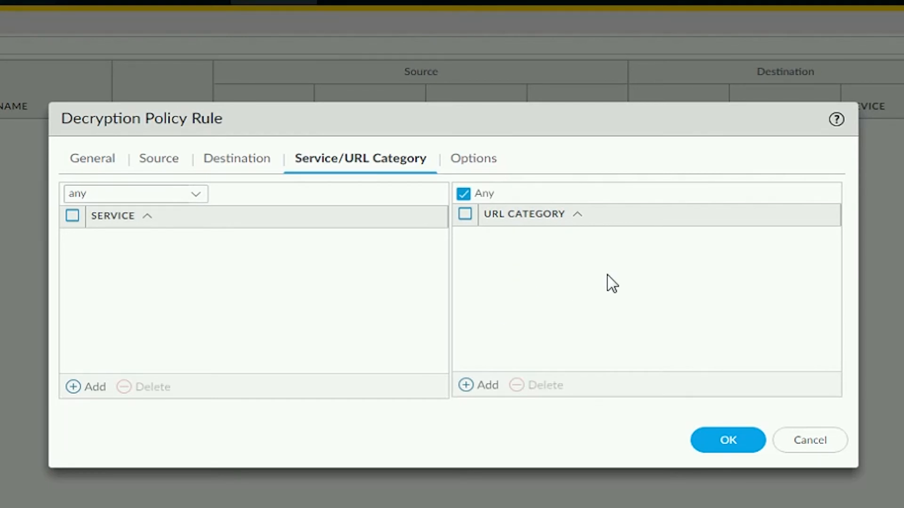
Set the action to Decrypt with the default profile, logging successful SSL handshakes.
click(479, 161)
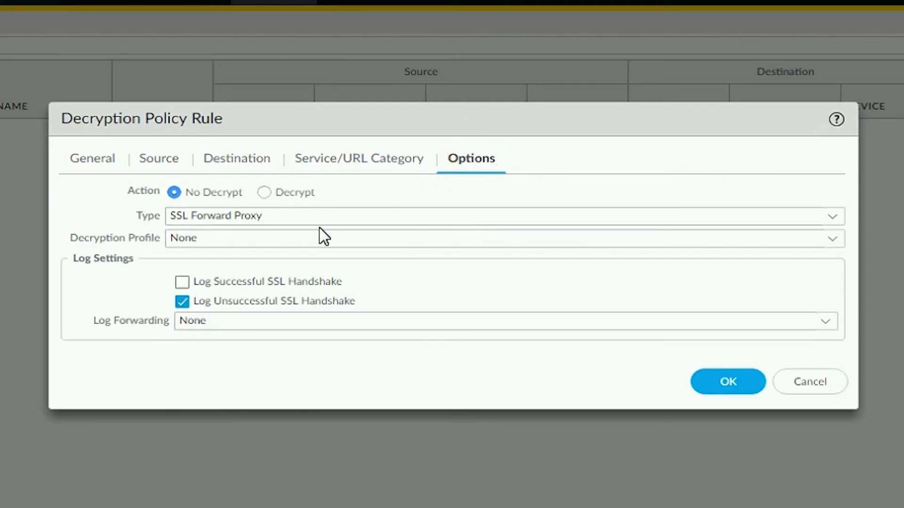
click(832, 241)
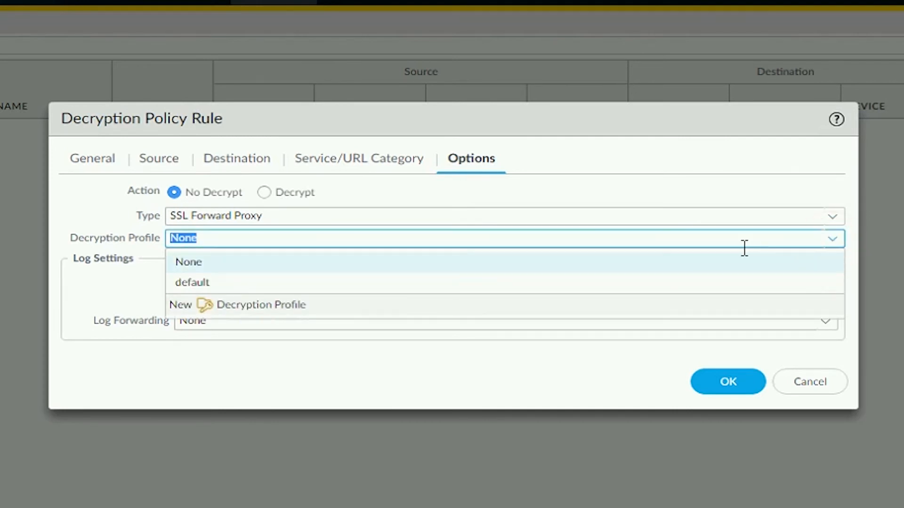
click(694, 285)
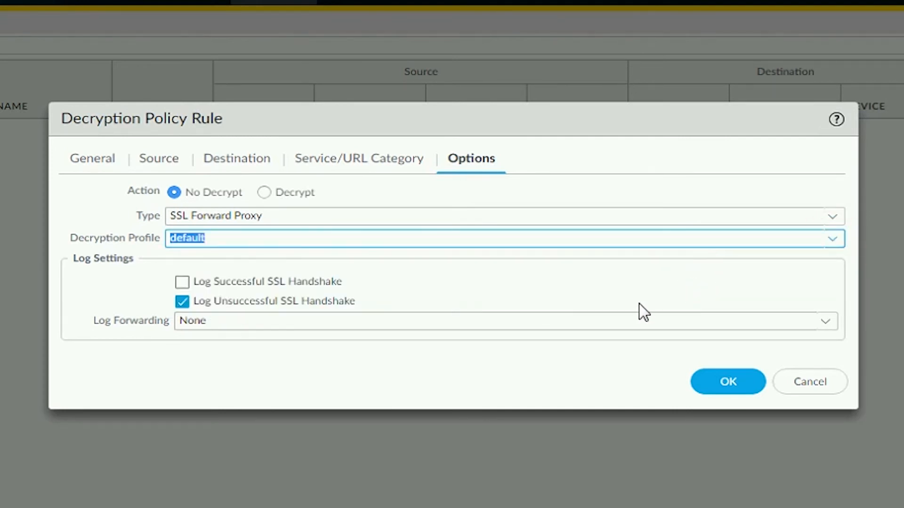
click(182, 283)
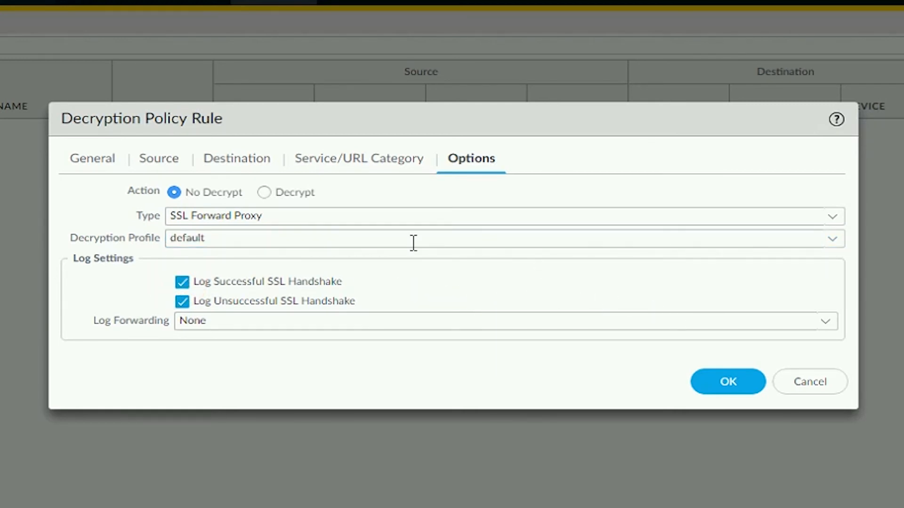
click(264, 193)
Save the decryption rule and view Decryption Profiles, where only the default profile exists.
click(746, 385)
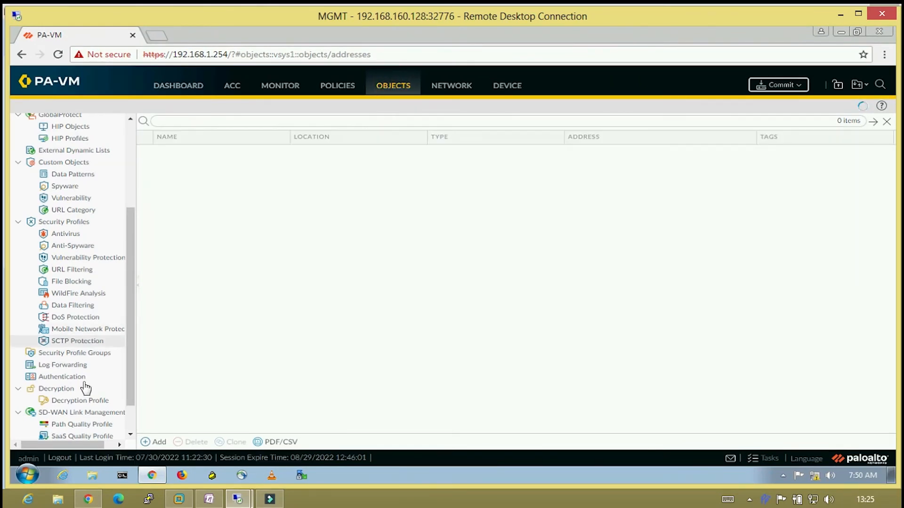
click(81, 407)
click(81, 401)
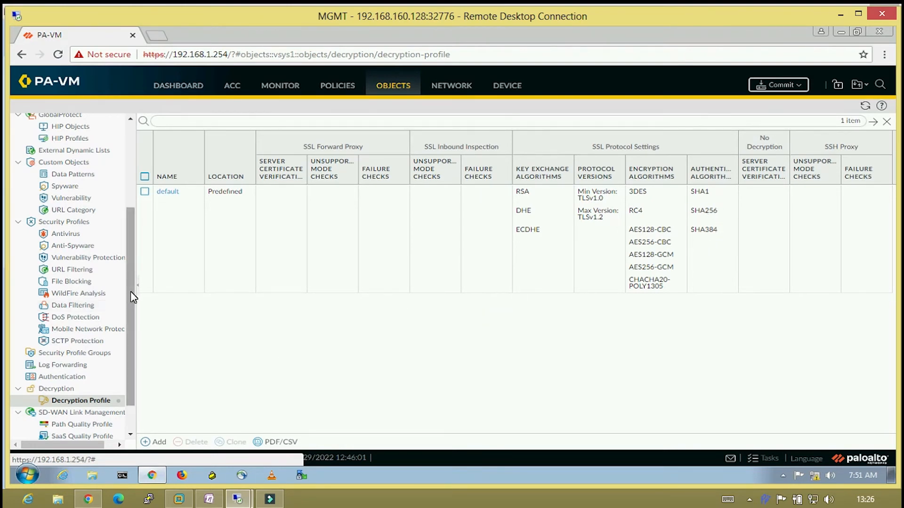
scroll(130, 291, up, 3)
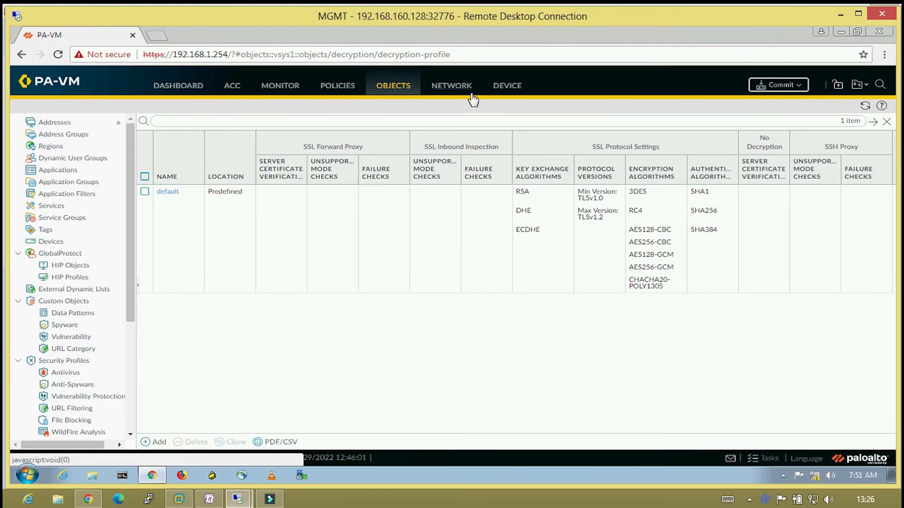
Commit all pending changes to the firewall, then switch to the Inside_PC remote desktop.
click(779, 86)
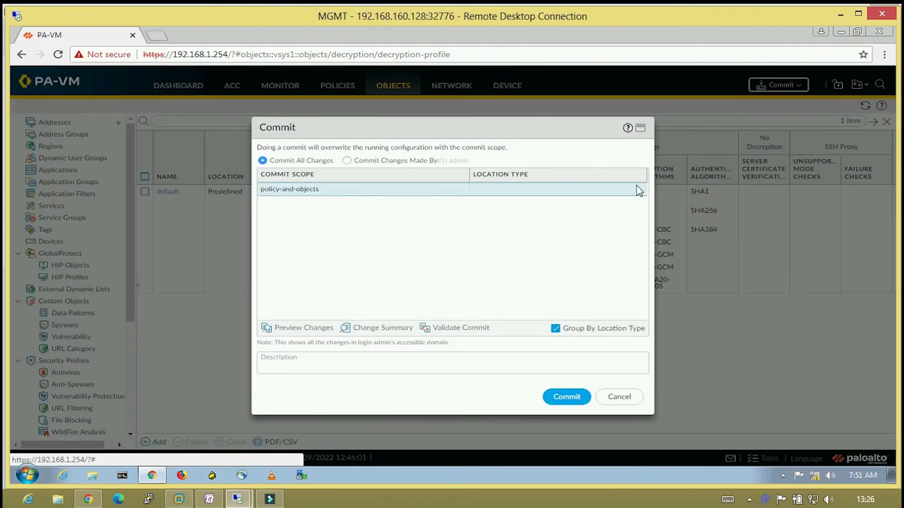
click(567, 398)
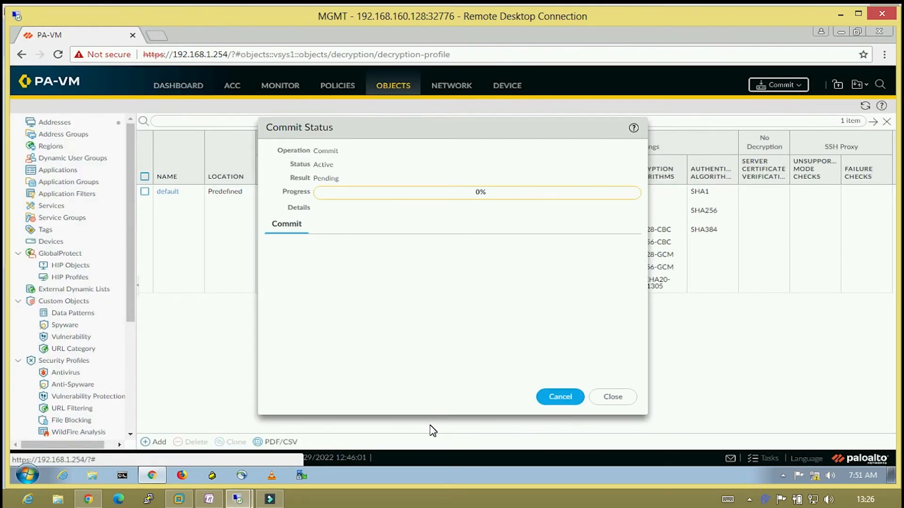
click(239, 500)
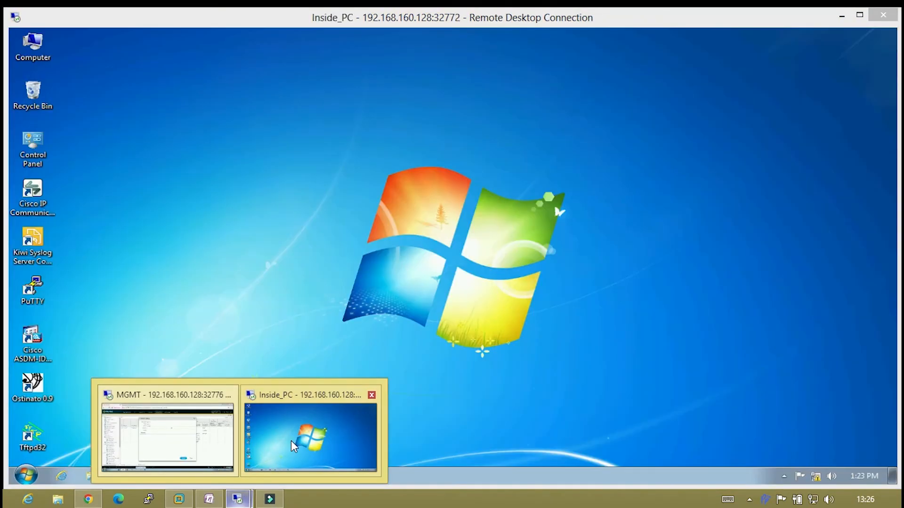
click(291, 441)
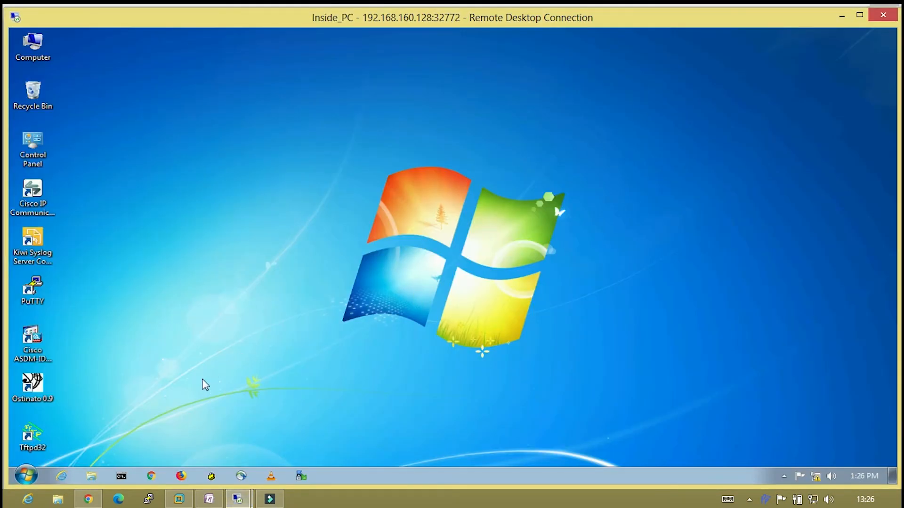
Launch Chrome on Inside_PC, close the completed commit task list, and return to Inside_PC.
click(152, 476)
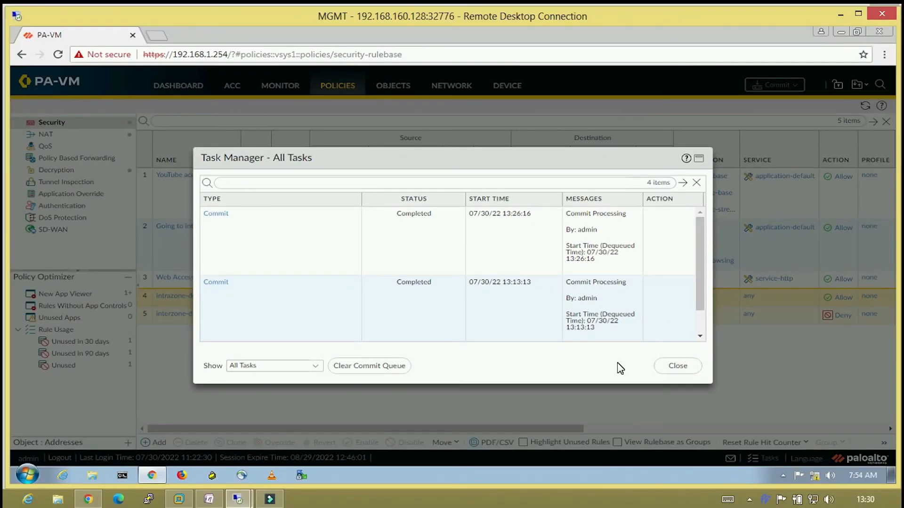
click(673, 366)
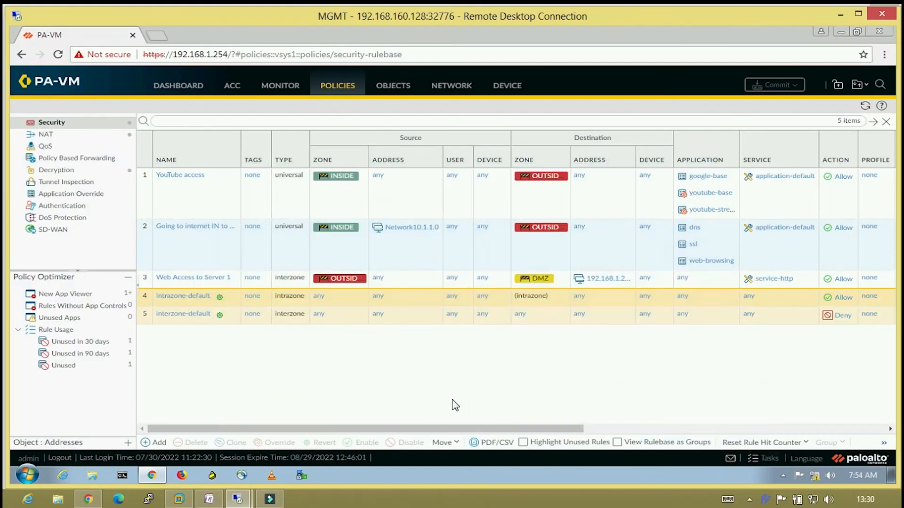
mouse_move(246, 498)
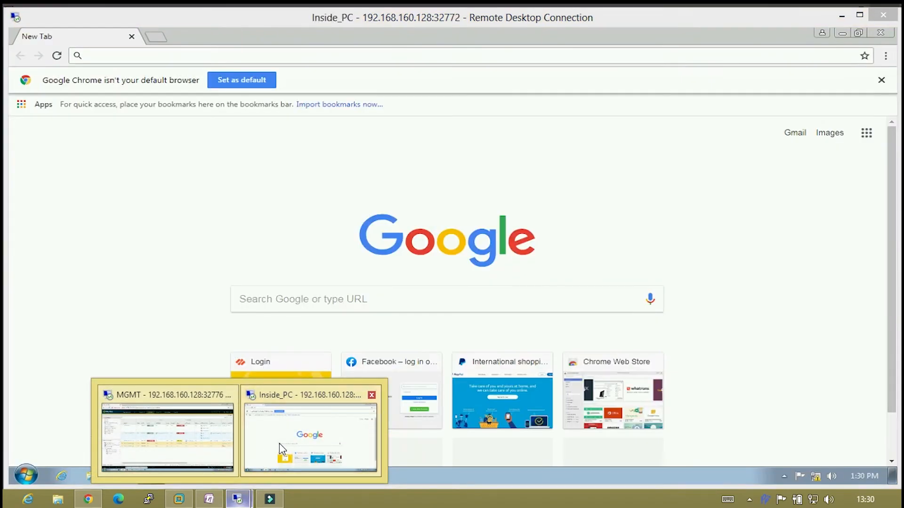
click(279, 443)
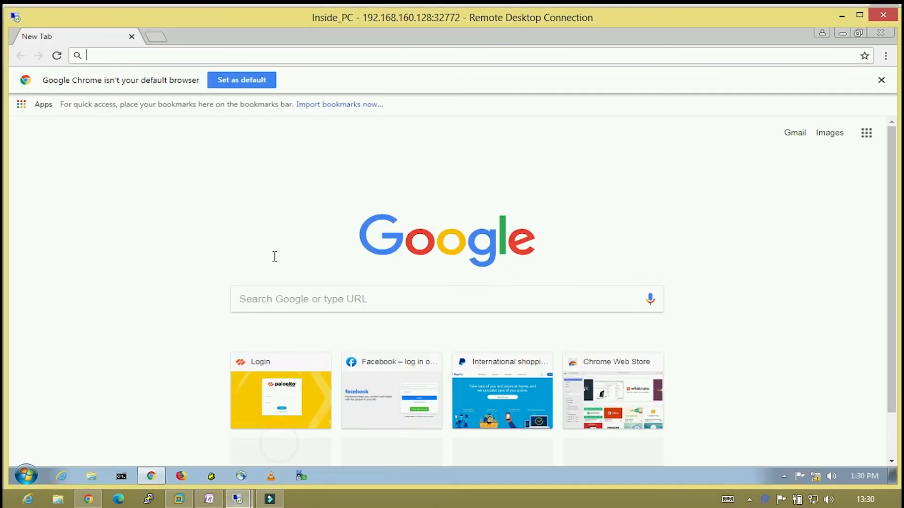
Load youtube.com in Chrome on the inside PC.
click(350, 55)
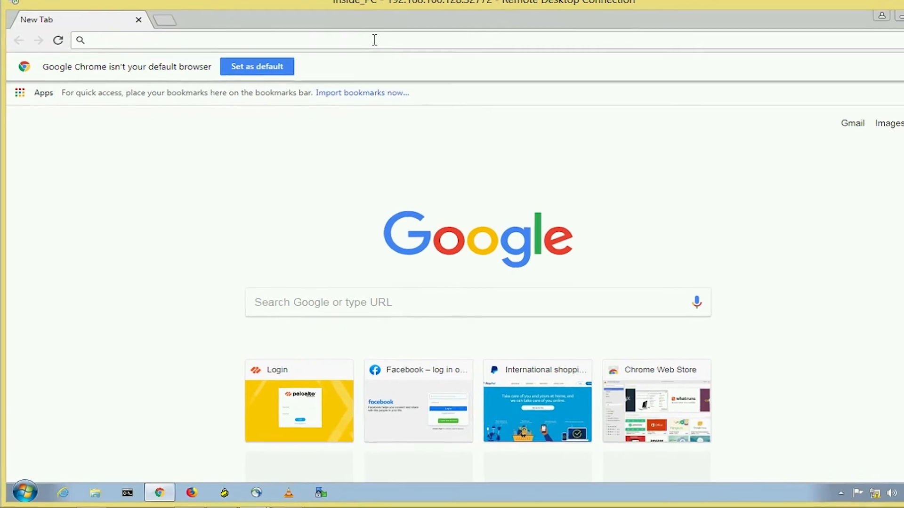
text(youtube)
key(Return)
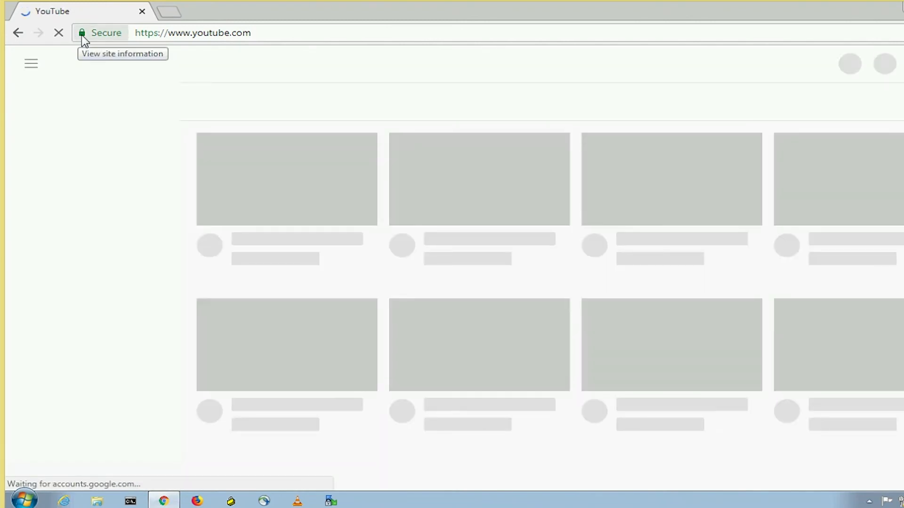
Confirm YouTube's *.google.com certificate is issued by PA-Cert-FW-CA, then minimize Inside_PC.
click(81, 34)
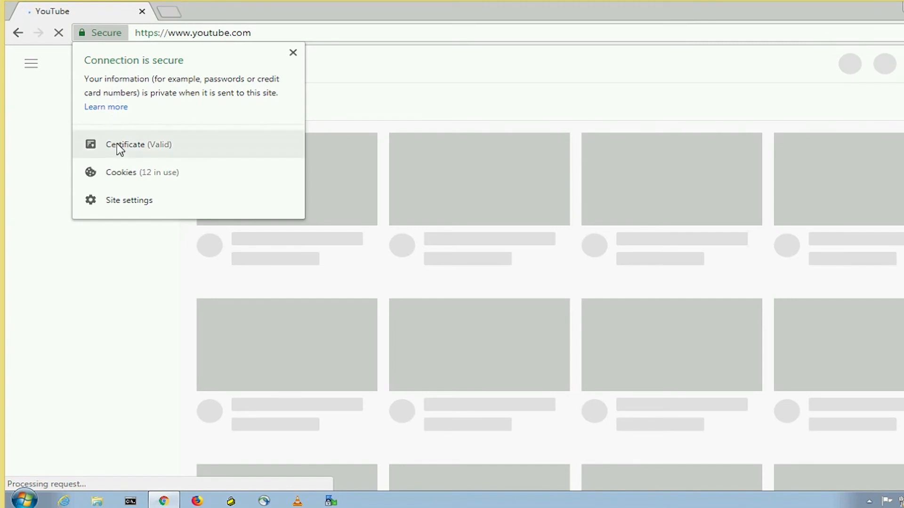
click(117, 143)
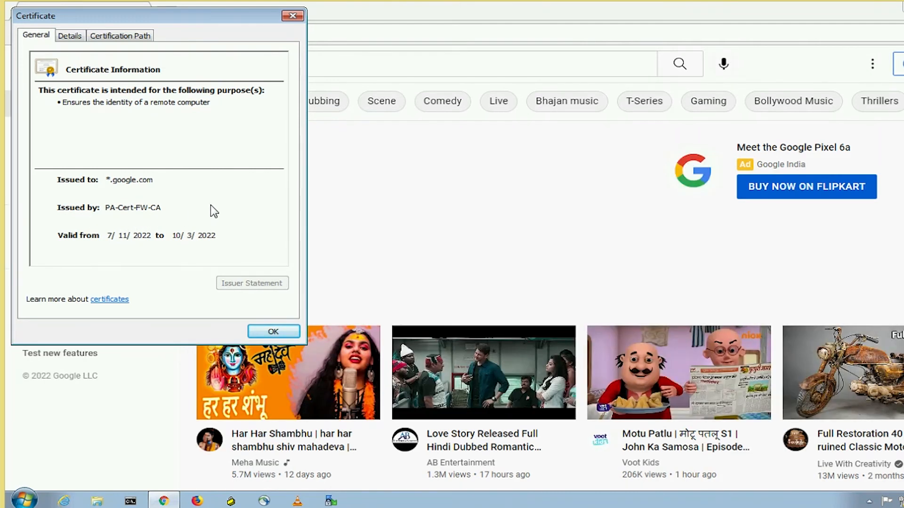
click(294, 16)
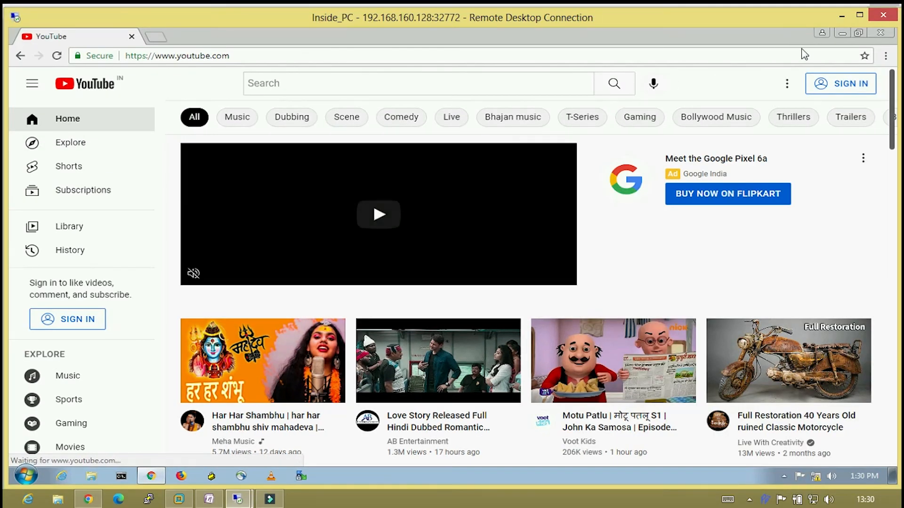
click(843, 15)
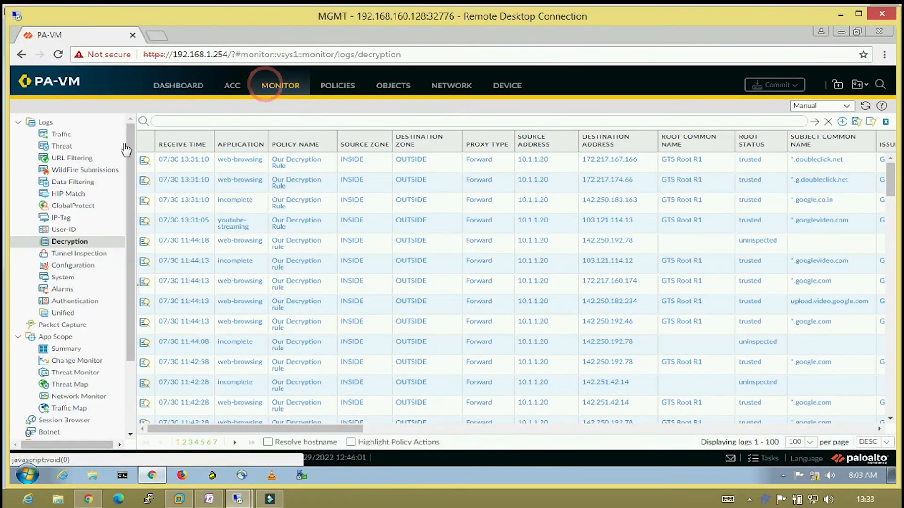
Open Monitor > Logs > Decryption to see sessions matched by Our Decryption Rule.
click(55, 242)
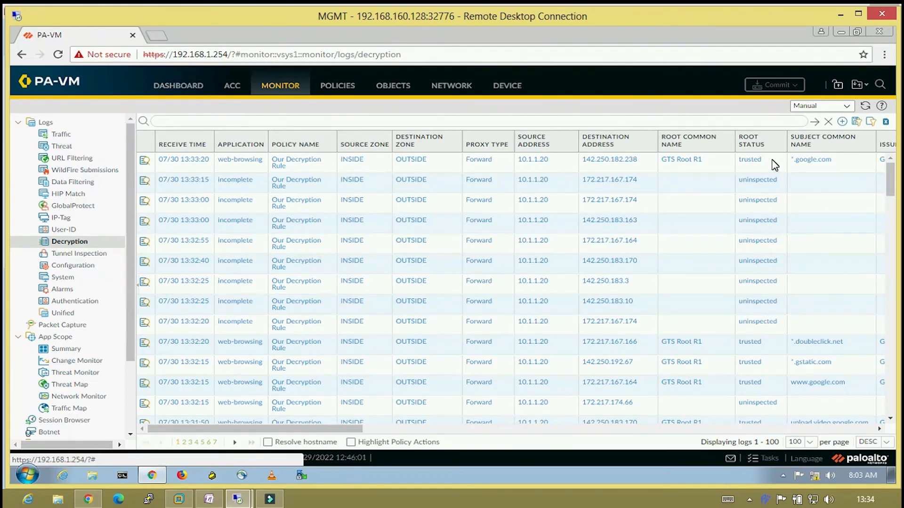
click(66, 137)
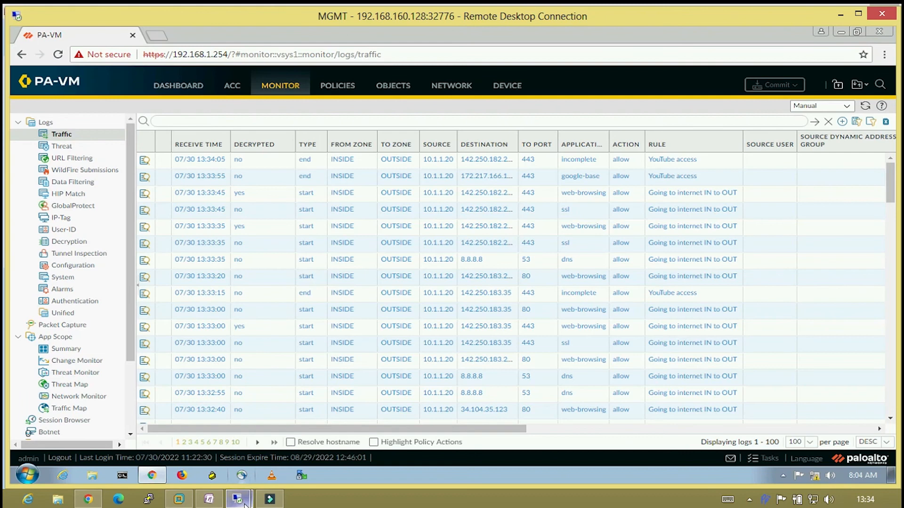
mouse_move(242, 501)
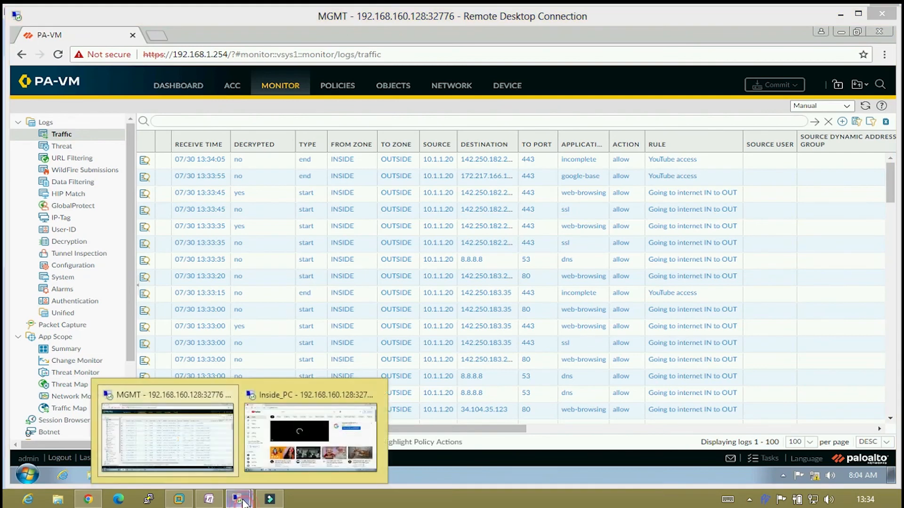
Switch to the inside PC and reload YouTube in Chrome to generate fresh HTTPS traffic.
click(248, 447)
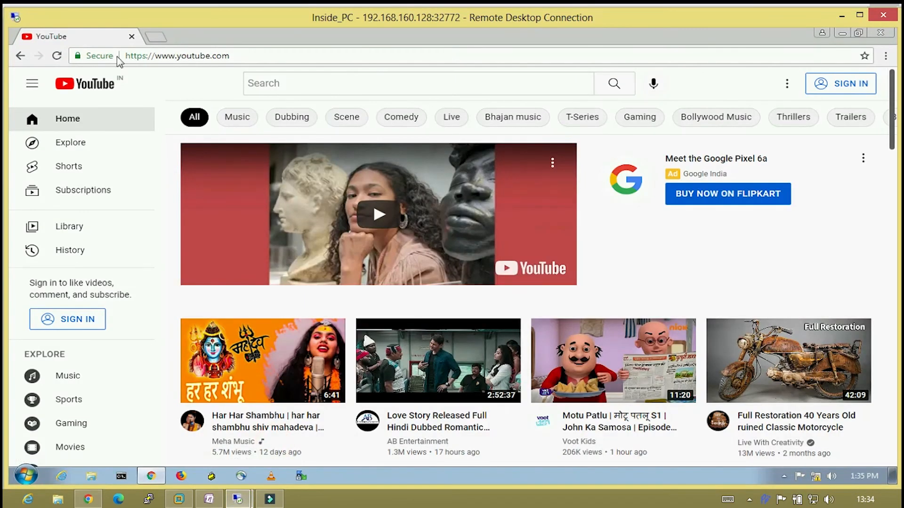
click(57, 56)
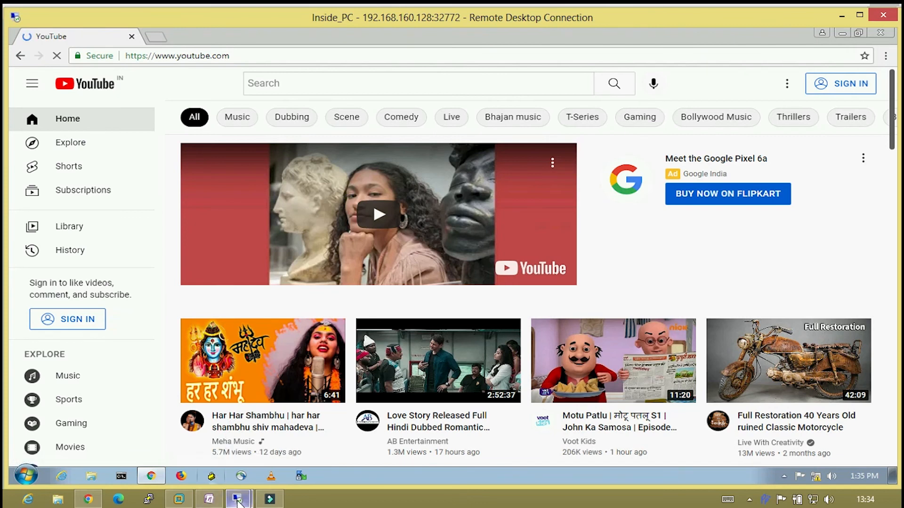
mouse_move(238, 500)
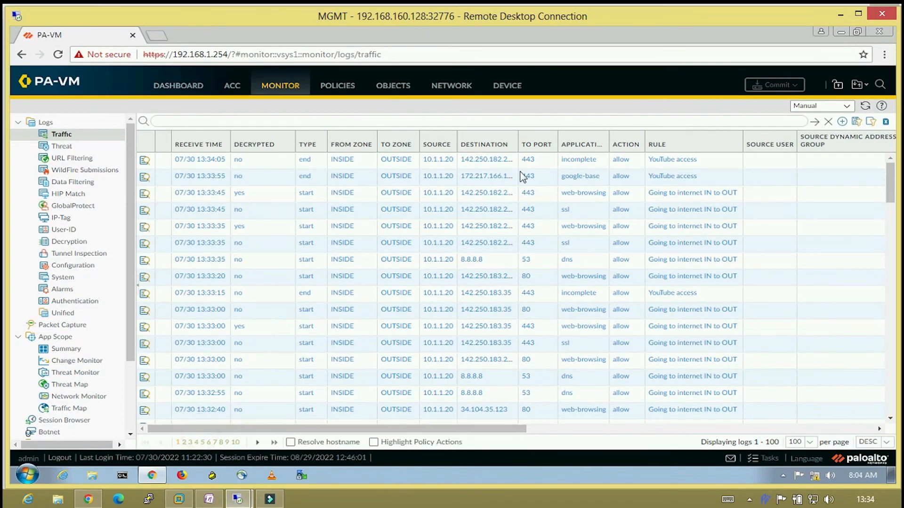
Refresh the traffic log and annotate decrypted YouTube rows: YouTube access, INSIDE→OUTSIDE, 10.1.1.20, youtube-base.
click(865, 105)
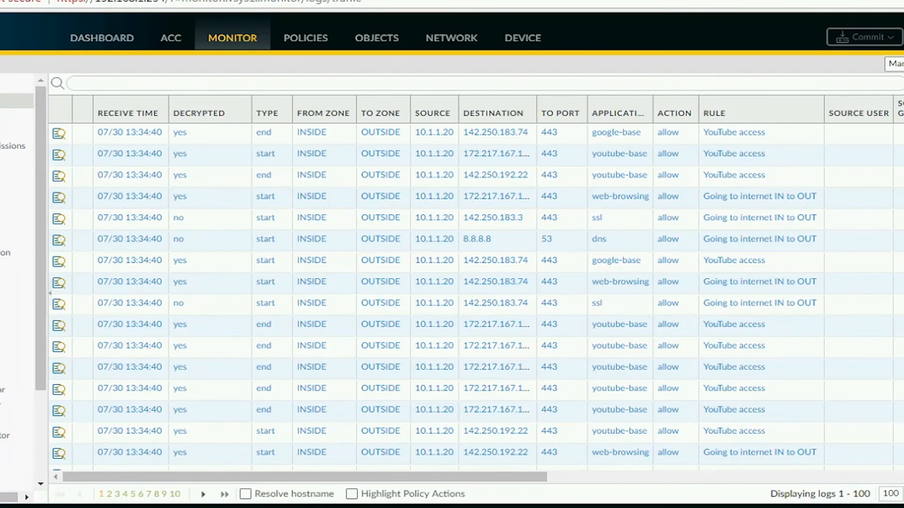
mouse_move(784, 168)
mouse_down()
mouse_move(765, 155)
mouse_move(672, 158)
mouse_move(734, 192)
mouse_move(798, 164)
mouse_up()
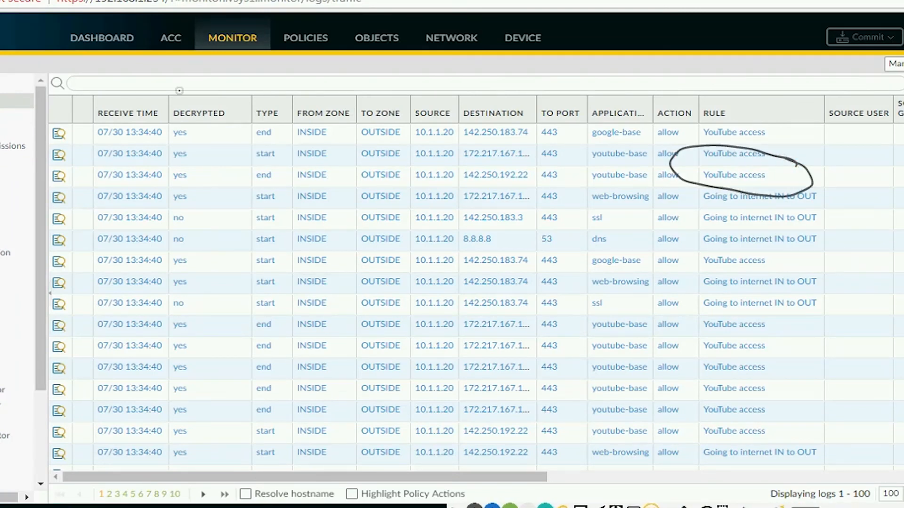
mouse_move(221, 154)
mouse_down()
mouse_move(184, 147)
mouse_move(145, 189)
mouse_move(266, 172)
mouse_move(221, 156)
mouse_up()
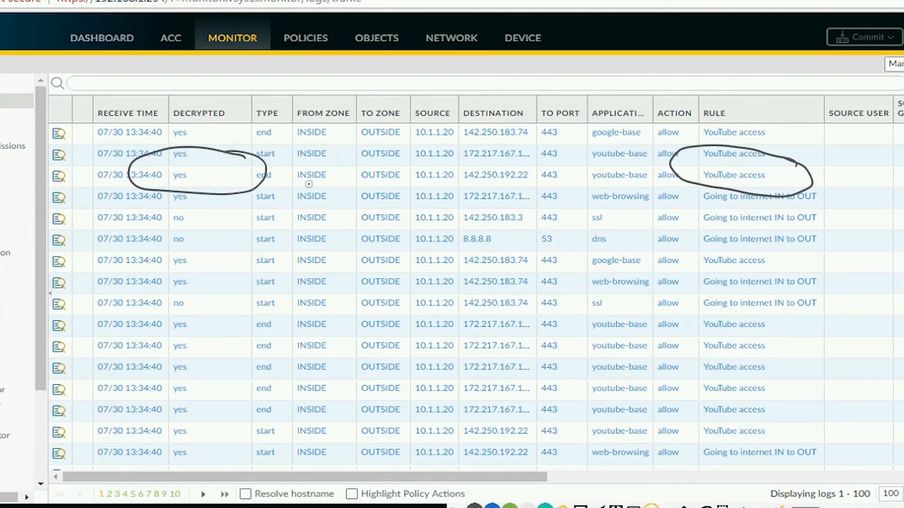
drag(338, 187, 298, 185)
drag(396, 189, 363, 189)
drag(452, 185, 418, 185)
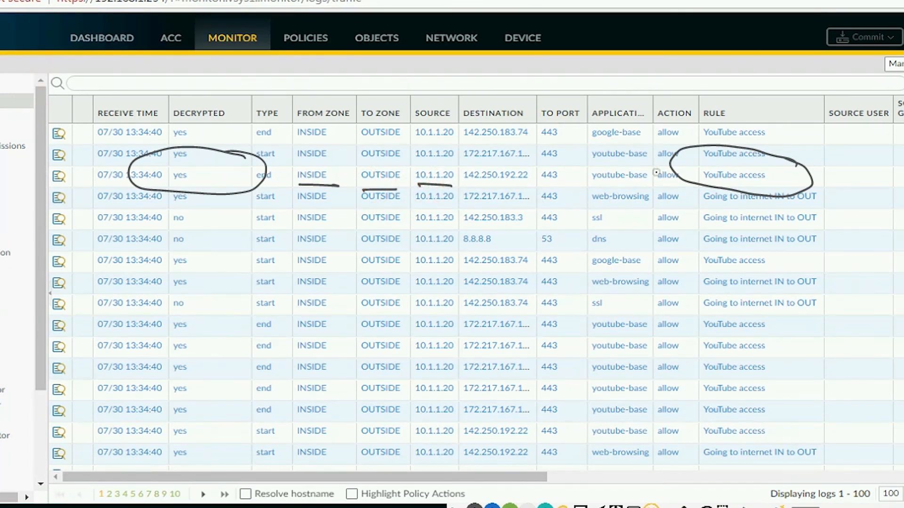
mouse_move(656, 164)
mouse_down()
mouse_move(572, 181)
mouse_move(612, 198)
mouse_move(658, 165)
mouse_move(652, 186)
mouse_move(668, 200)
mouse_up()
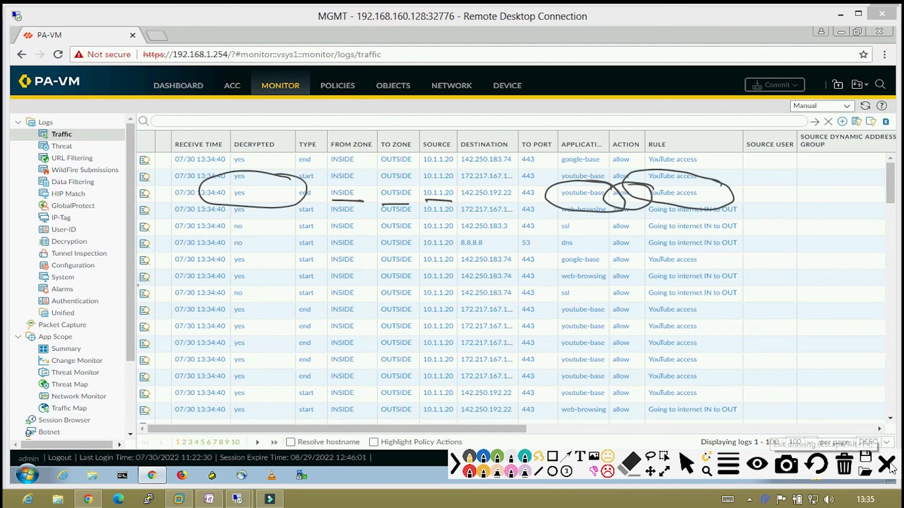
click(881, 470)
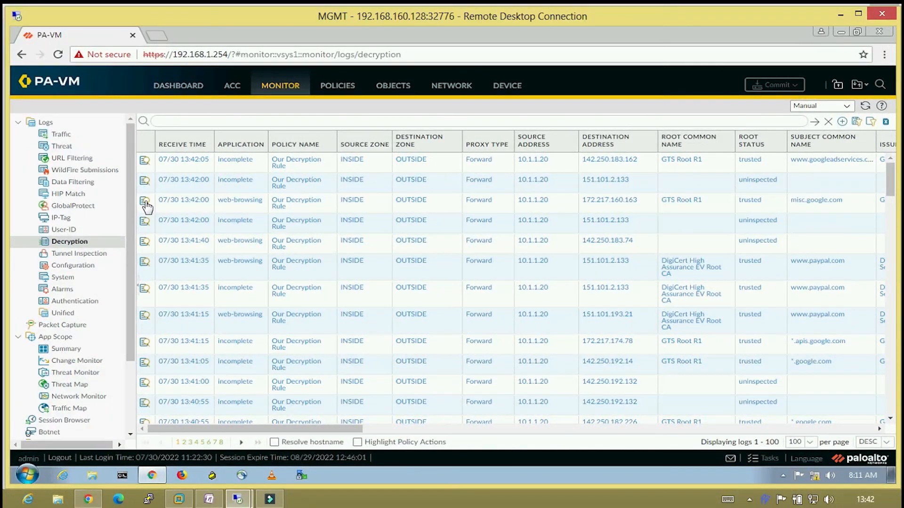
Open the Detailed Log View for the 13:42:00 web-browsing decryption session to 172.217.160.163.
click(146, 205)
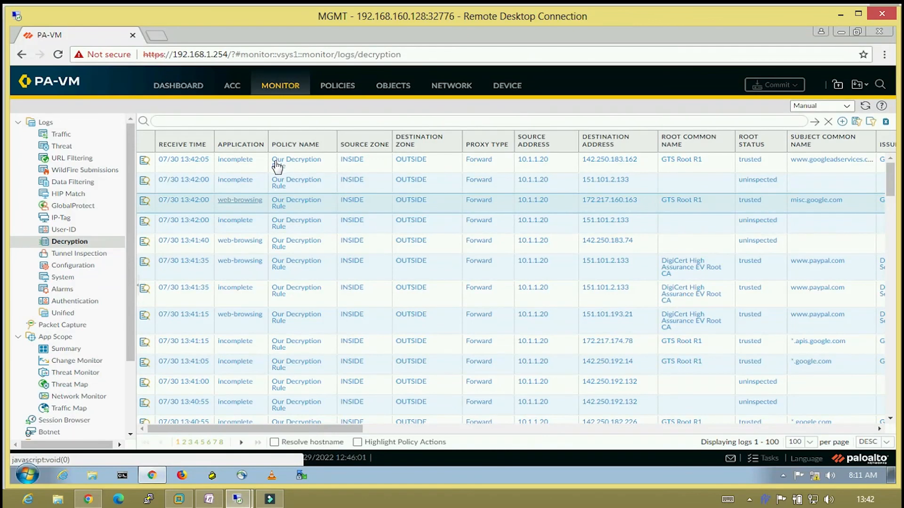
click(265, 206)
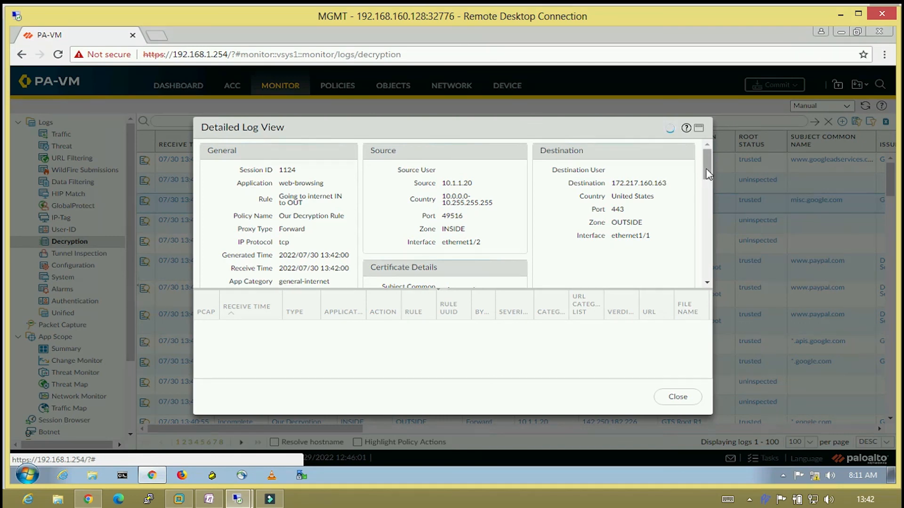
Review the session's Certificate and Handshake Details in the Detailed Log View.
drag(707, 174, 698, 195)
scroll(699, 199, down, 1)
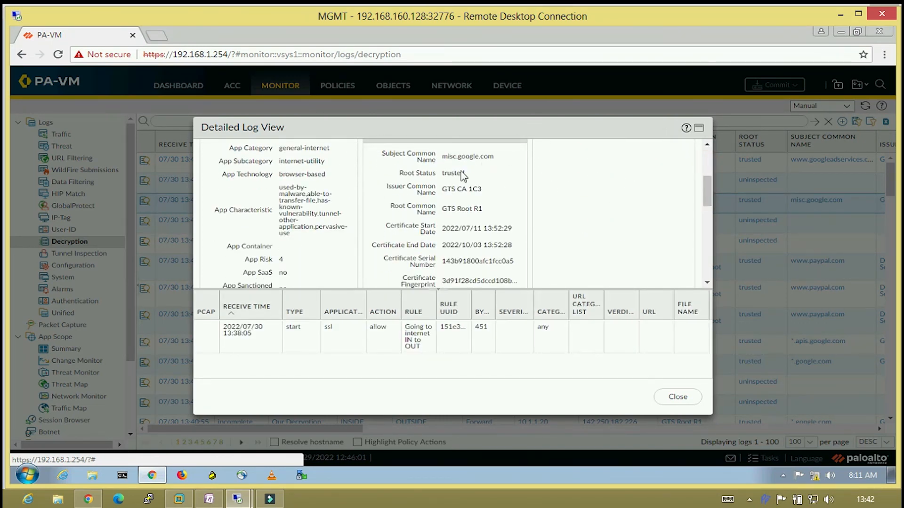
mouse_move(708, 196)
mouse_down()
mouse_move(706, 208)
mouse_move(702, 187)
mouse_up()
scroll(702, 186, up, 2)
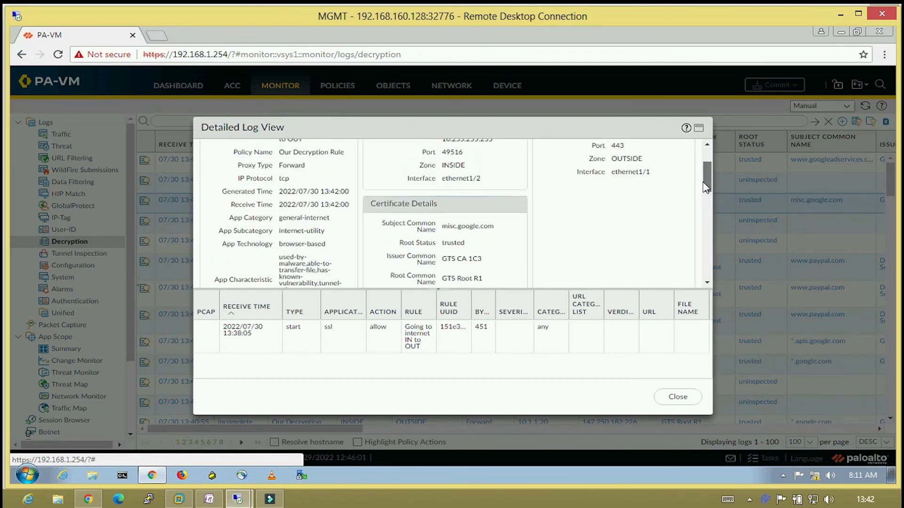
scroll(706, 183, up, 1)
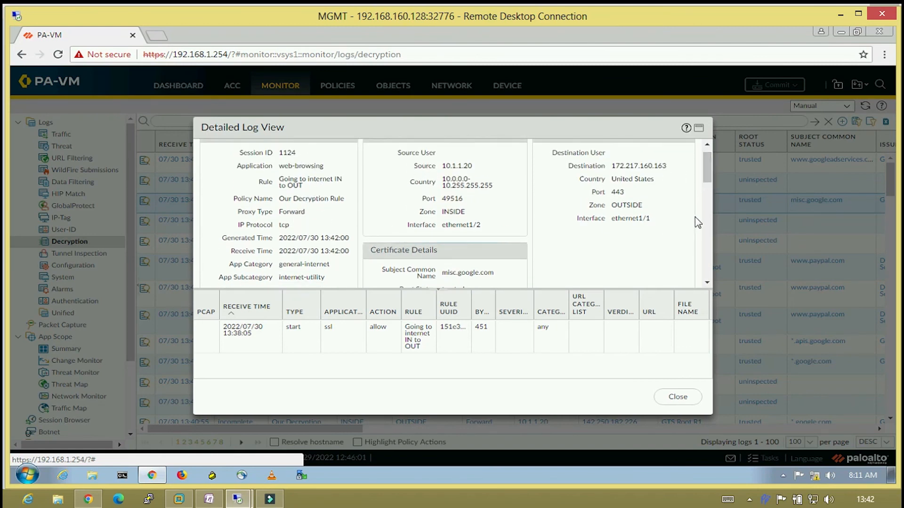
drag(708, 175, 682, 244)
scroll(686, 249, down, 5)
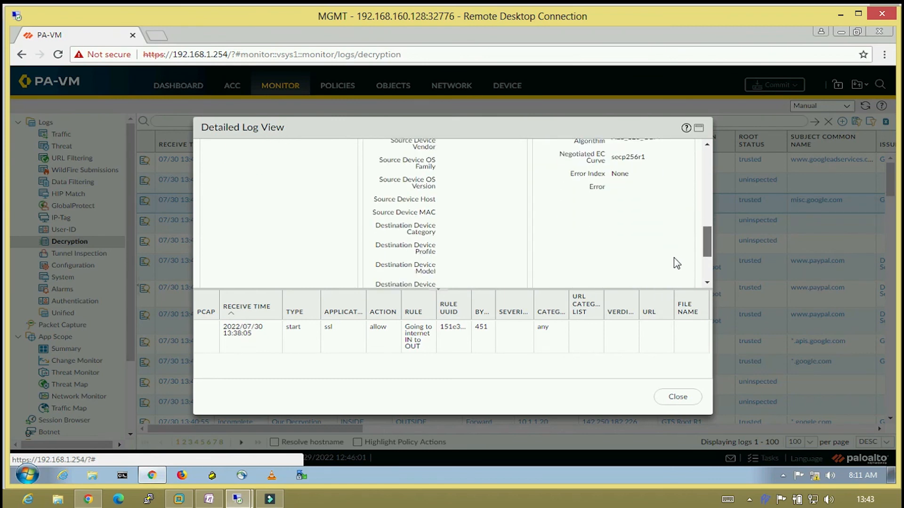
scroll(678, 254, up, 10)
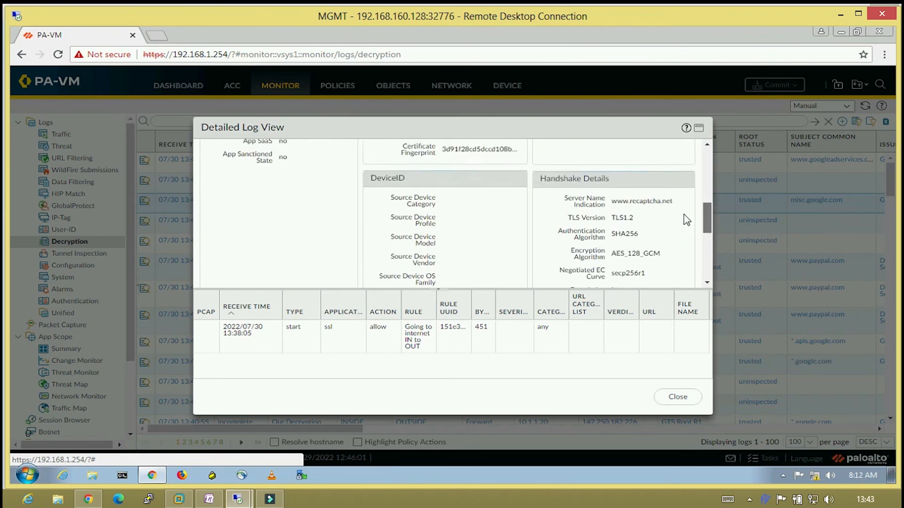
scroll(700, 183, up, 2)
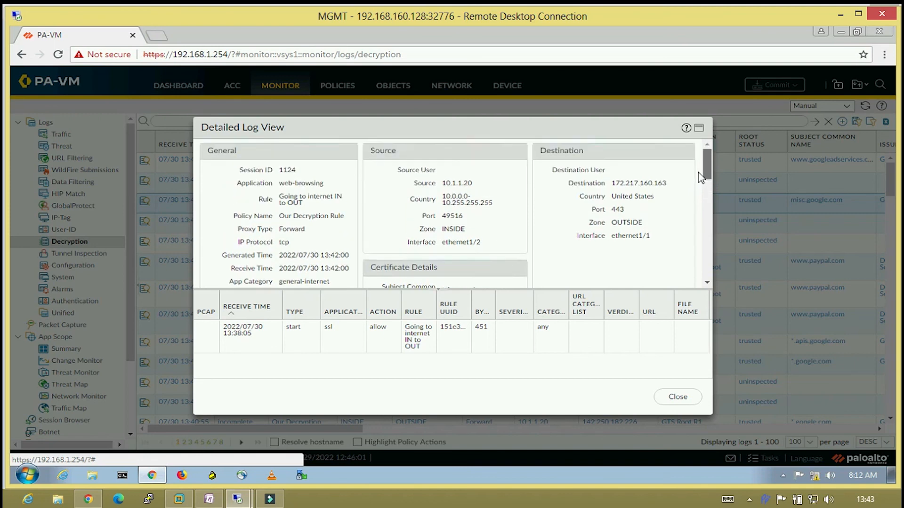
scroll(699, 180, down, 3)
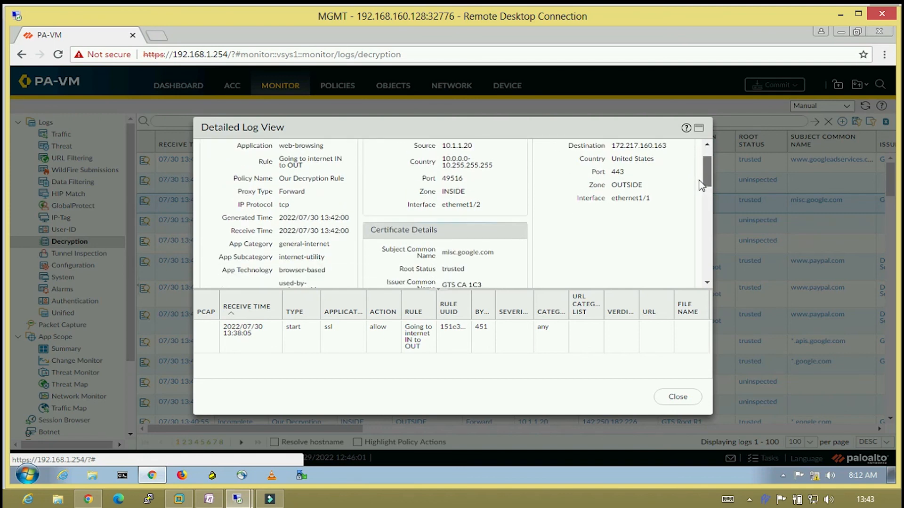
scroll(699, 193, down, 3)
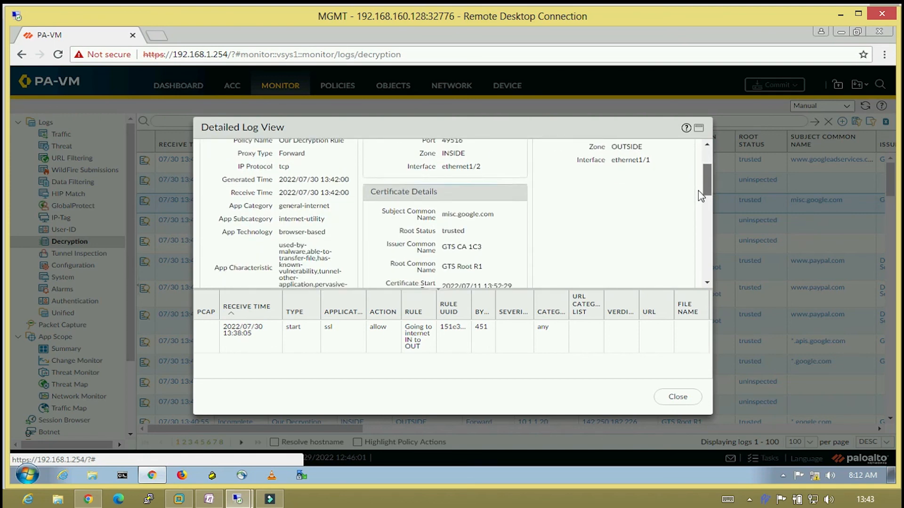
scroll(700, 209, down, 1)
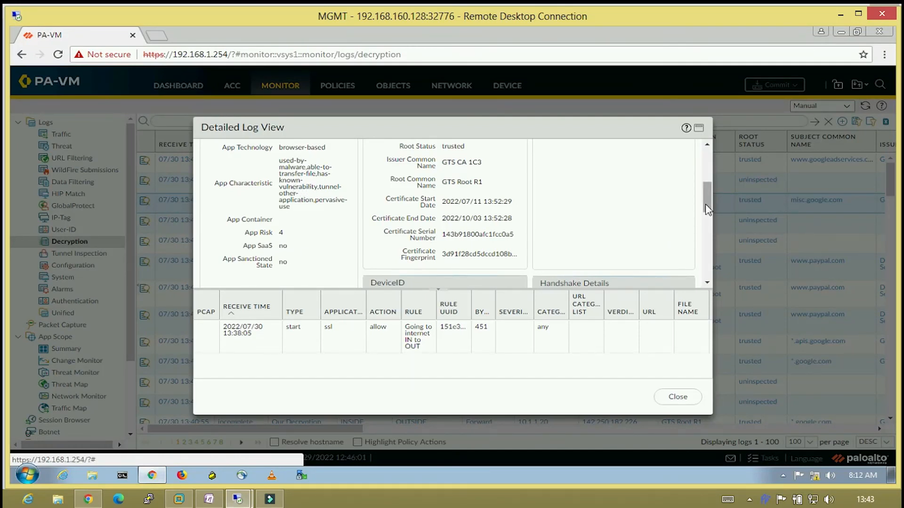
scroll(698, 224, down, 3)
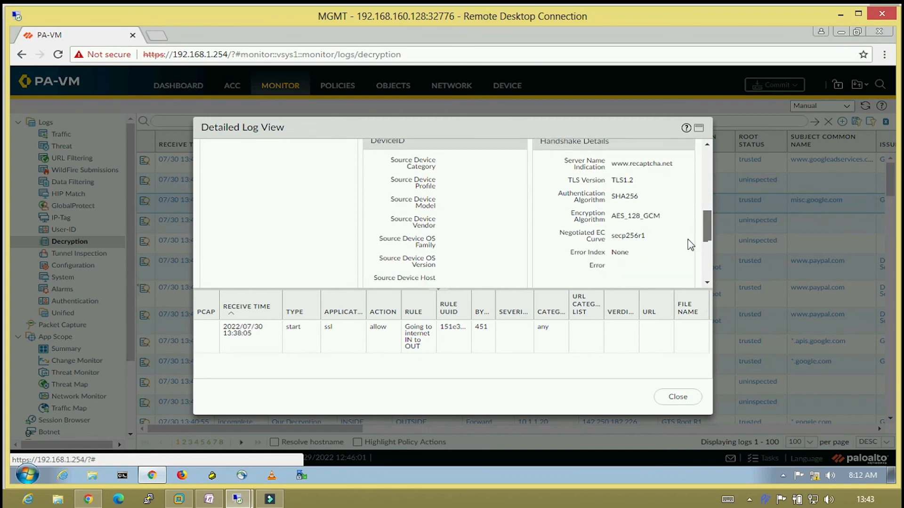
scroll(690, 245, down, 1)
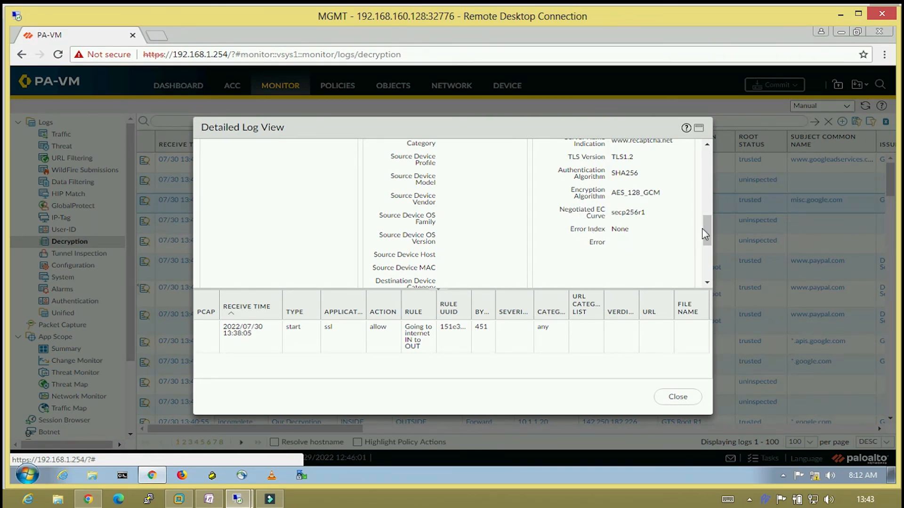
Close the log details and open the ACC Dashboard overview.
click(673, 396)
click(232, 85)
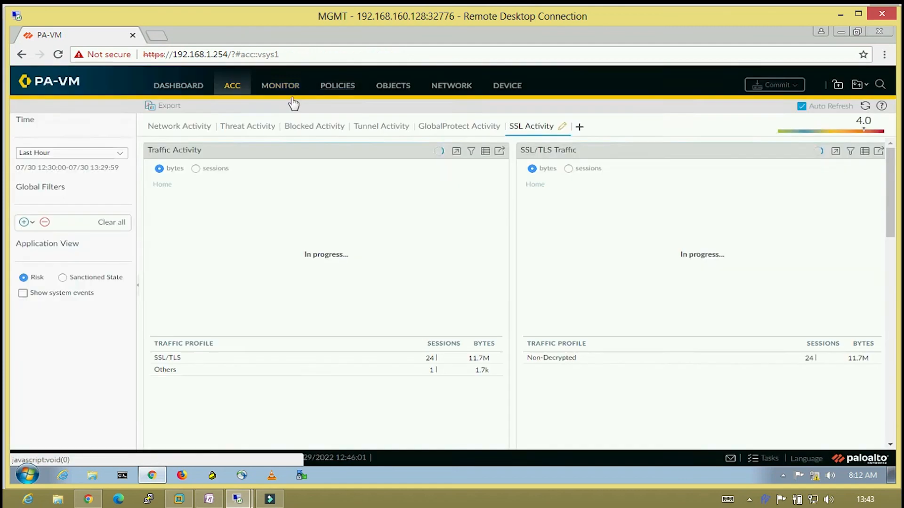
click(188, 89)
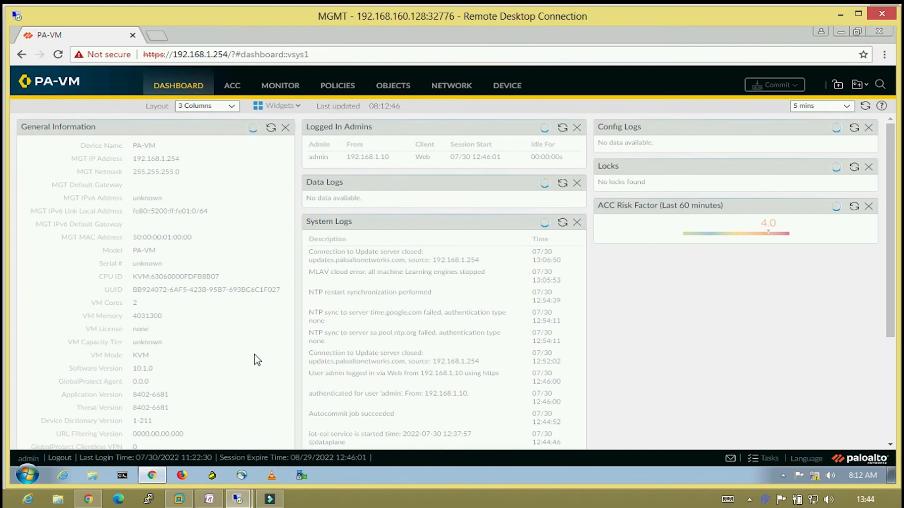